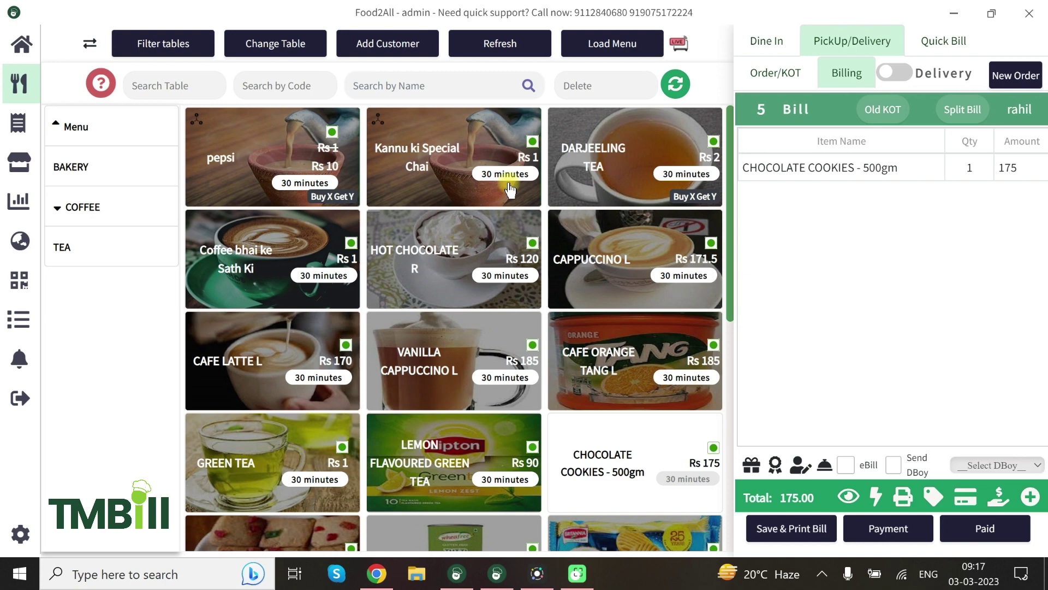
# Switch to the TMBill back office dashboard in Chrome and expand TMBill Atlantic Products to show the TMBill Desktop KDS entry.
pyautogui.click(376, 573)
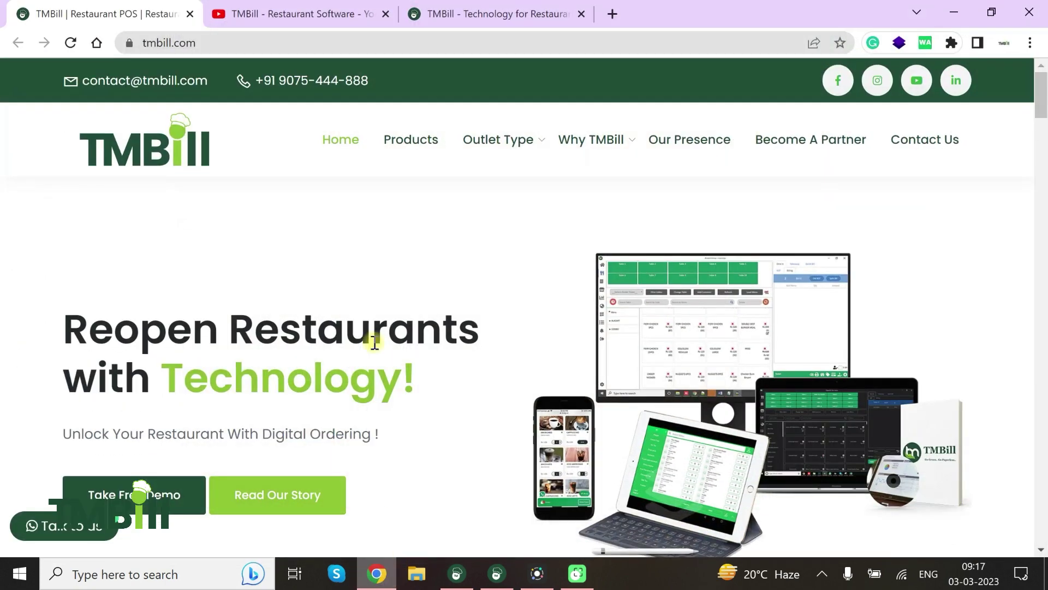
pyautogui.click(498, 13)
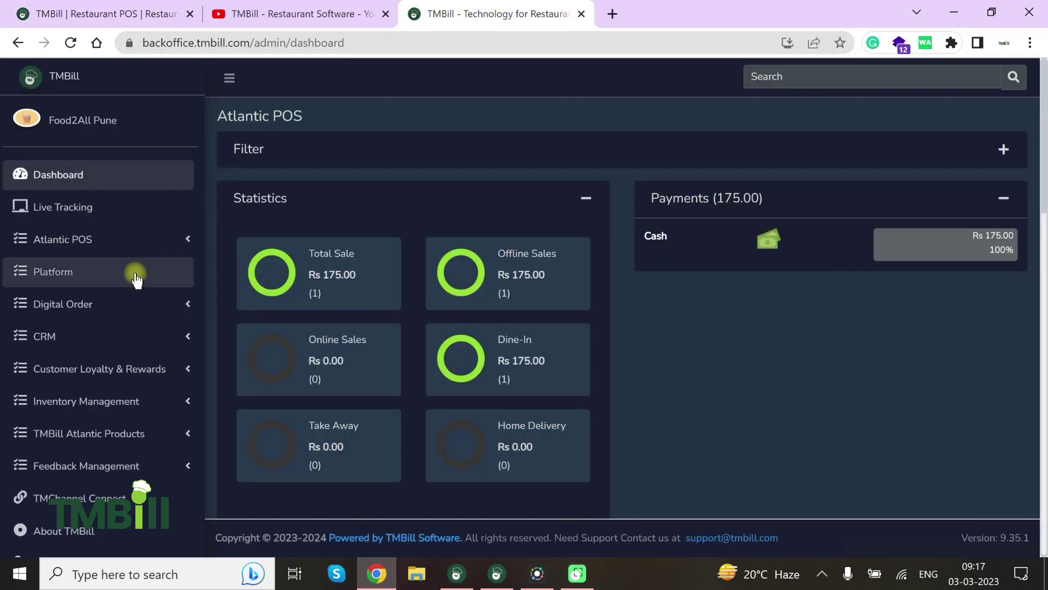
pyautogui.scroll(-3, 133, 273)
pyautogui.click(47, 257)
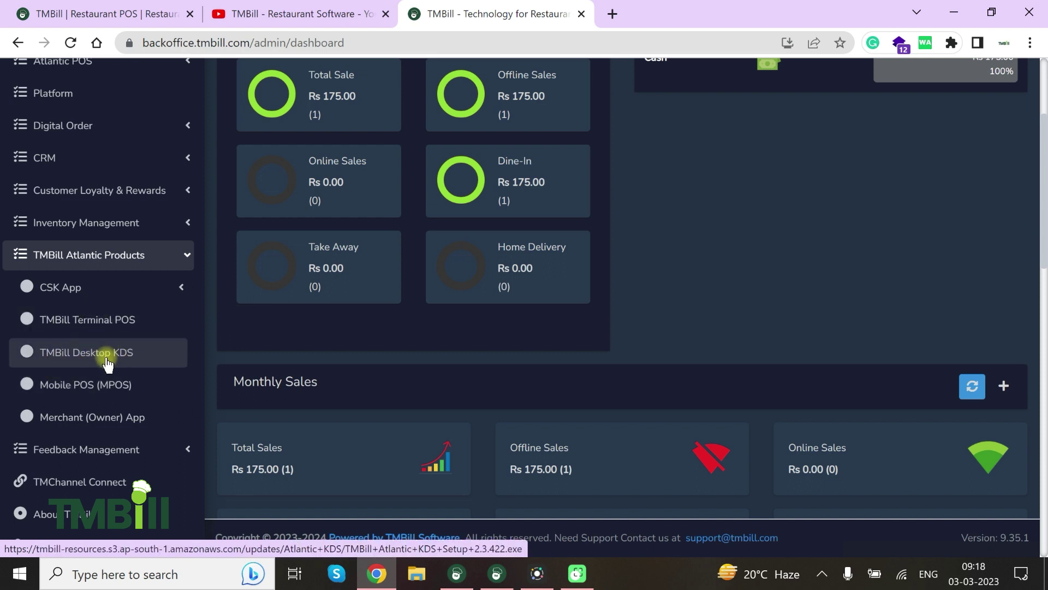
# Switch to TMBill Atlantic KDS and toggle between the kitchen ticket view and the Placed/Preparing/Ready board, ending on the kitchen tickets.
pyautogui.click(457, 573)
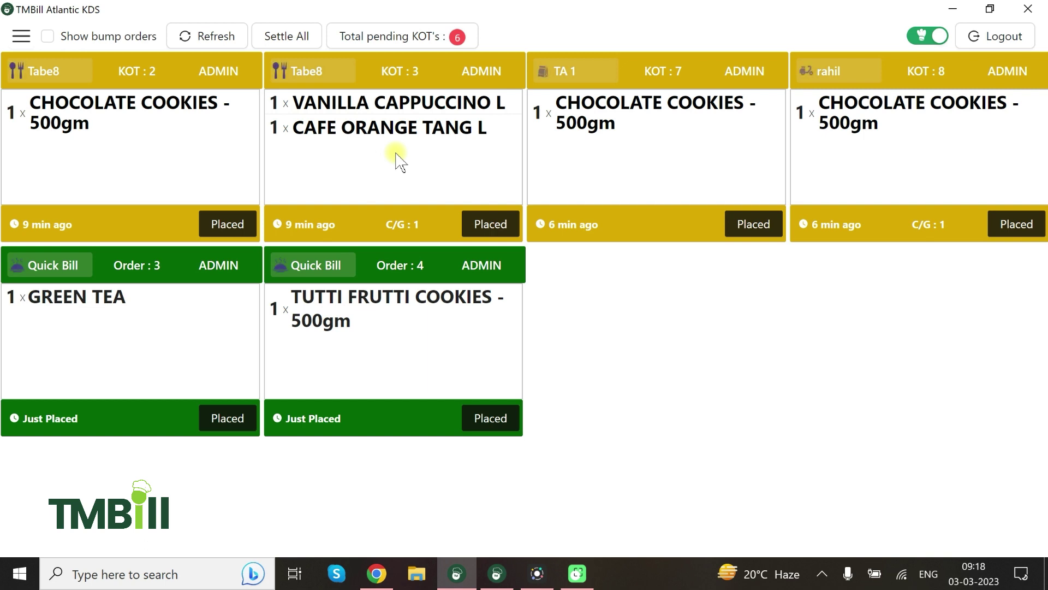
pyautogui.click(921, 39)
pyautogui.click(923, 38)
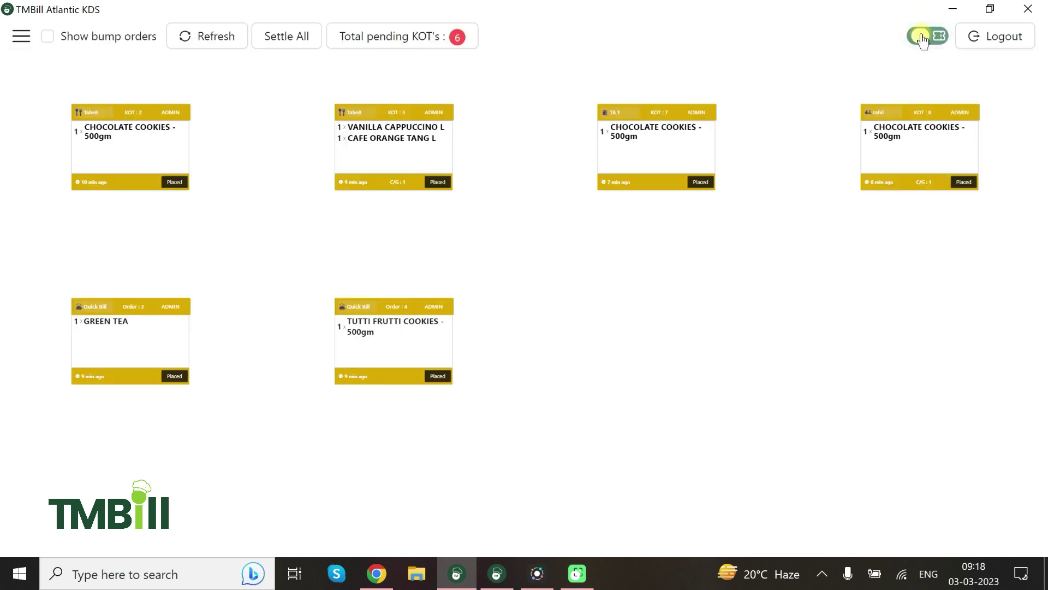
pyautogui.click(922, 38)
pyautogui.click(923, 38)
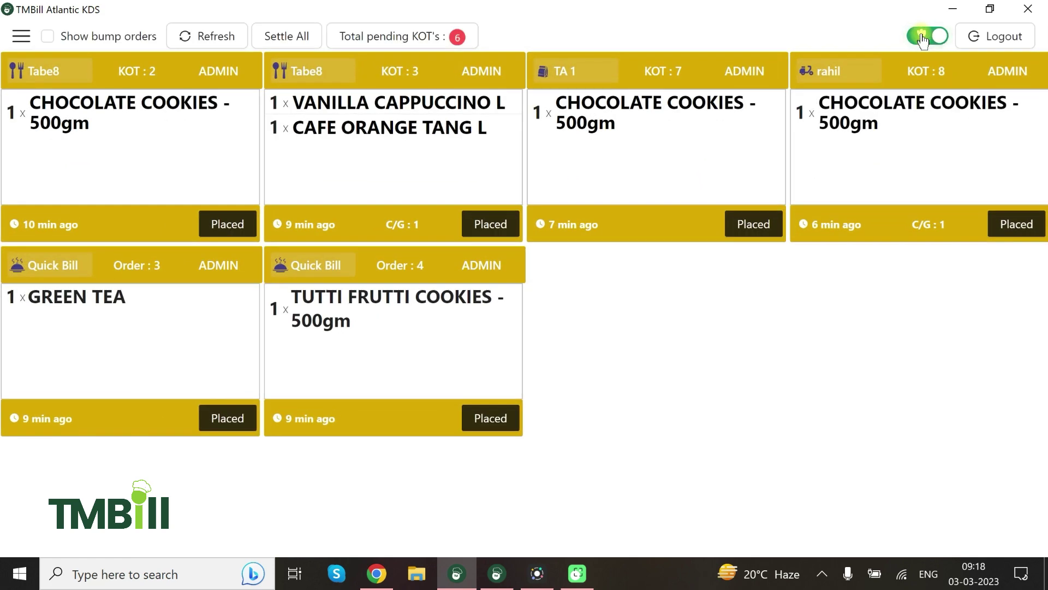
pyautogui.click(923, 39)
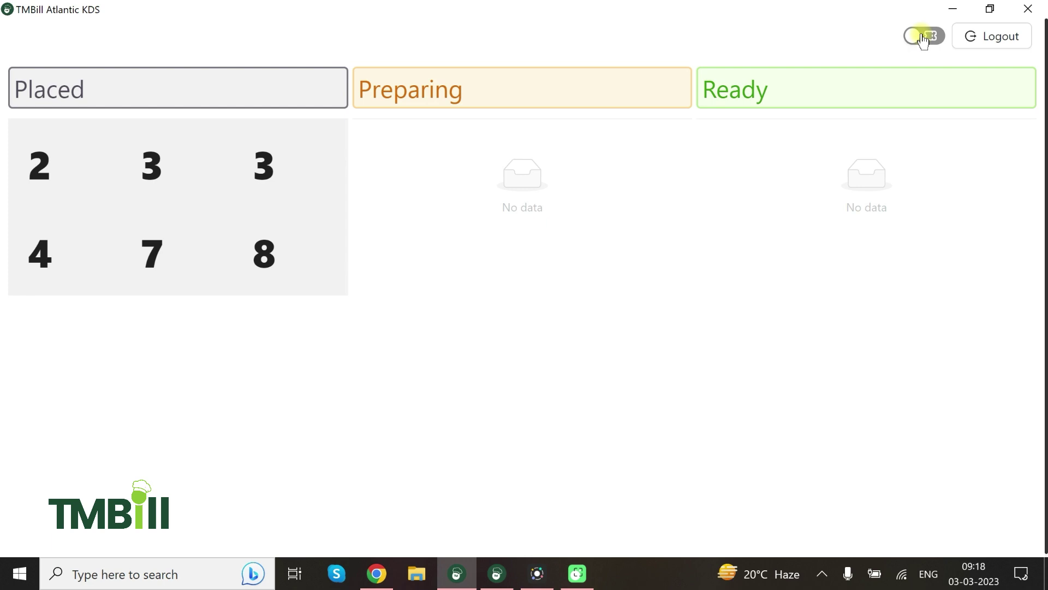
pyautogui.click(923, 38)
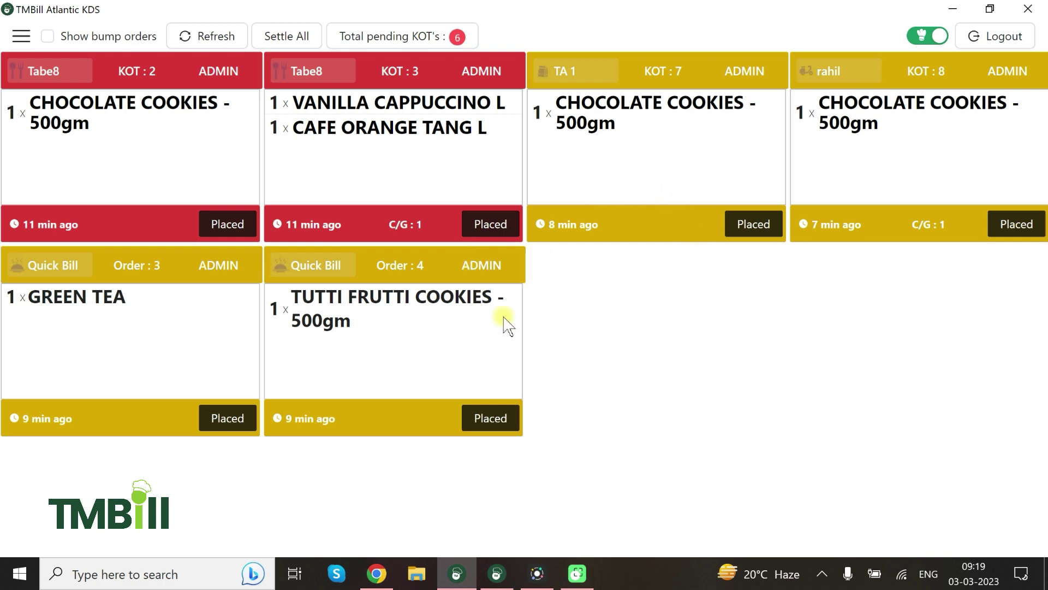
# In the Food2All POS, save and print a Tabe2 KOT with LEMON FLAVOURED GREEN TEA and CHOCOLATE COOKIES - 500gm, and check it in the KDS.
pyautogui.moveTo(462, 571); pyautogui.dragTo(507, 572)
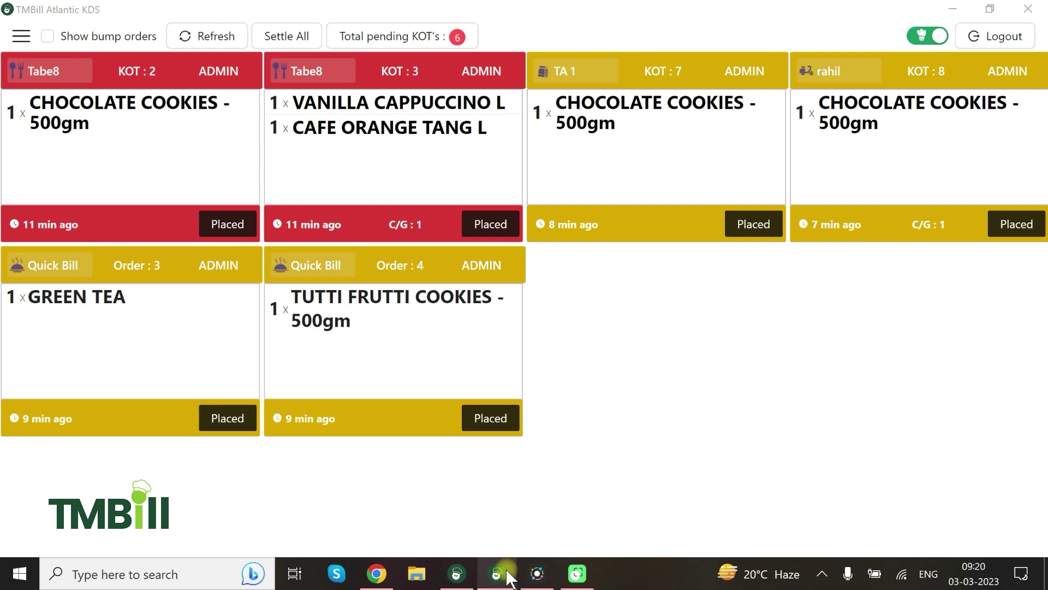
pyautogui.click(457, 573)
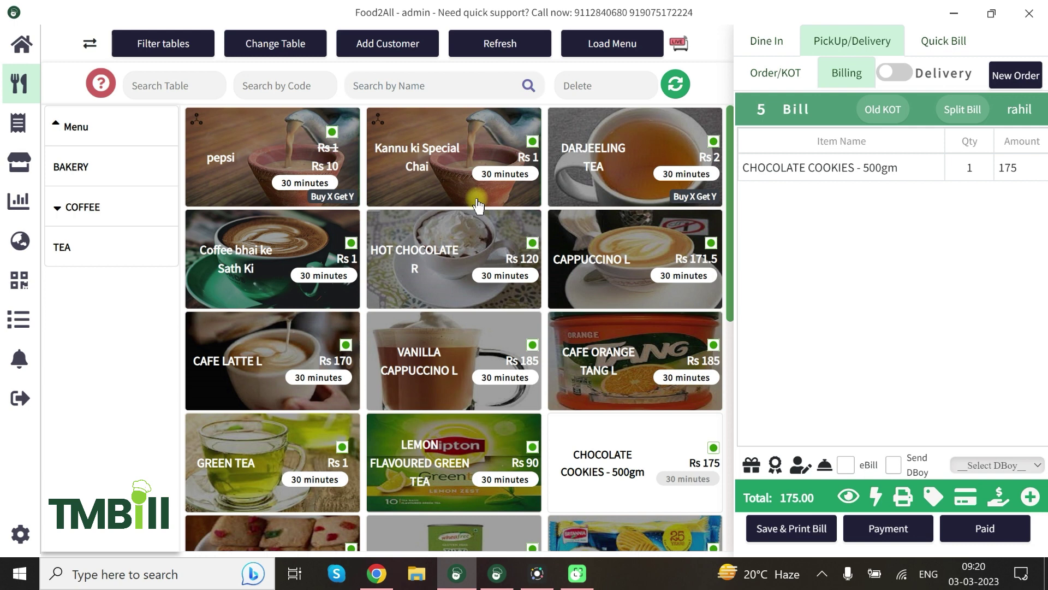
pyautogui.click(88, 44)
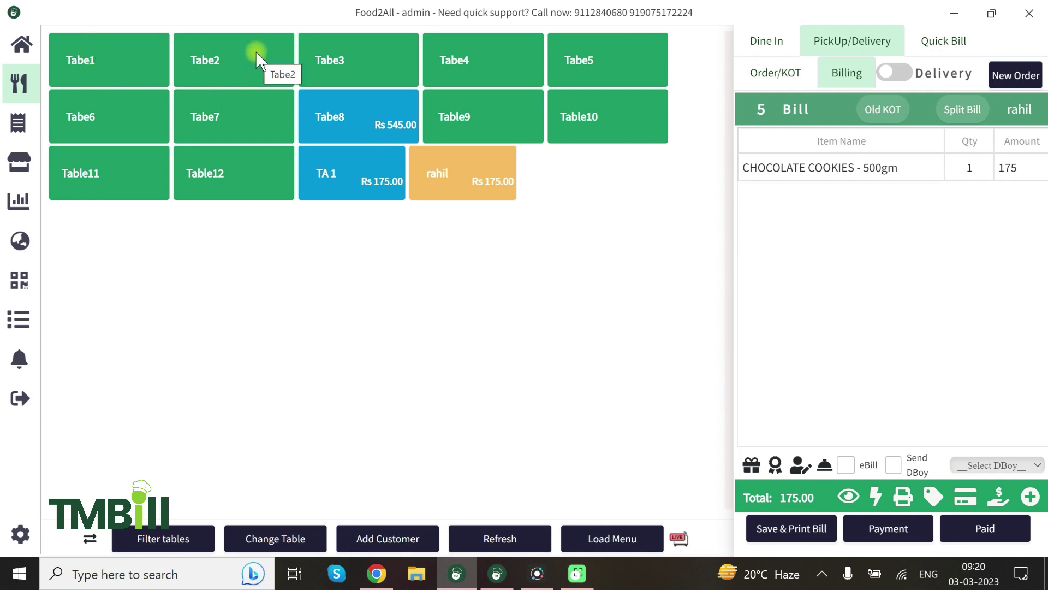
pyautogui.click(238, 64)
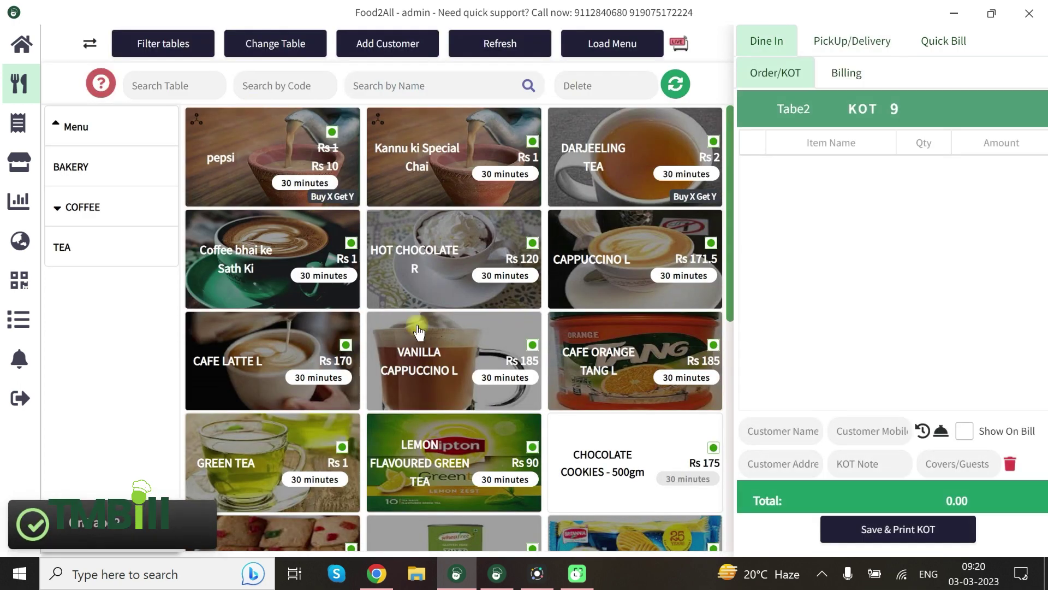
pyautogui.click(456, 496)
pyautogui.click(581, 495)
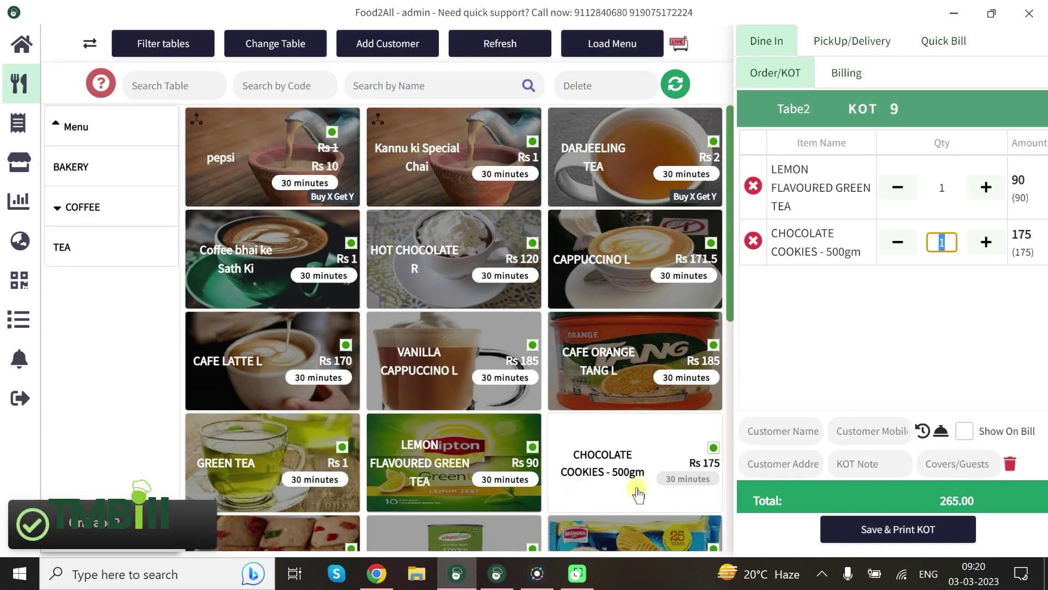
pyautogui.click(899, 531)
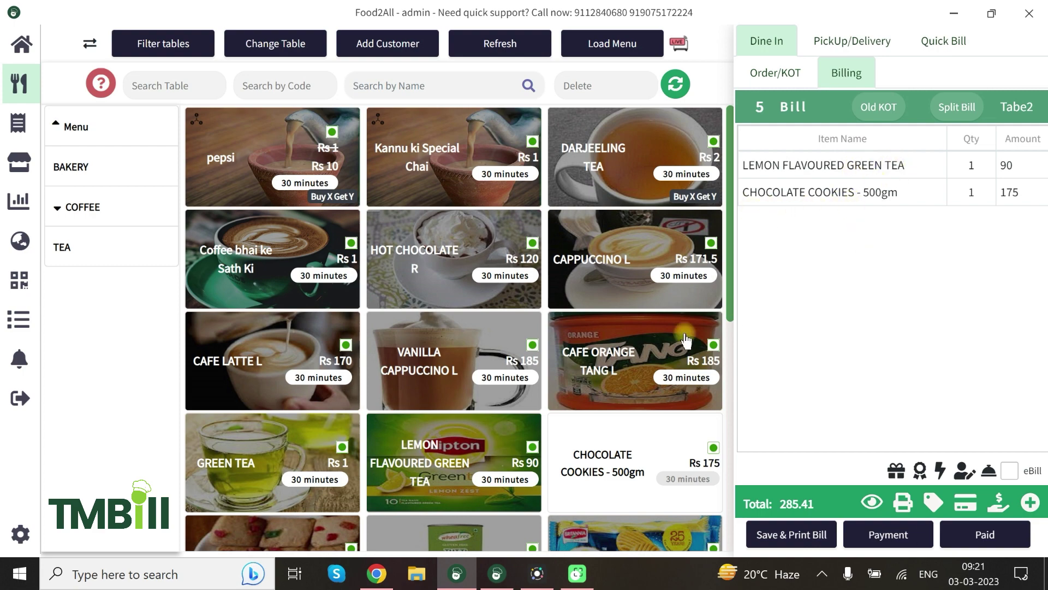
pyautogui.click(496, 573)
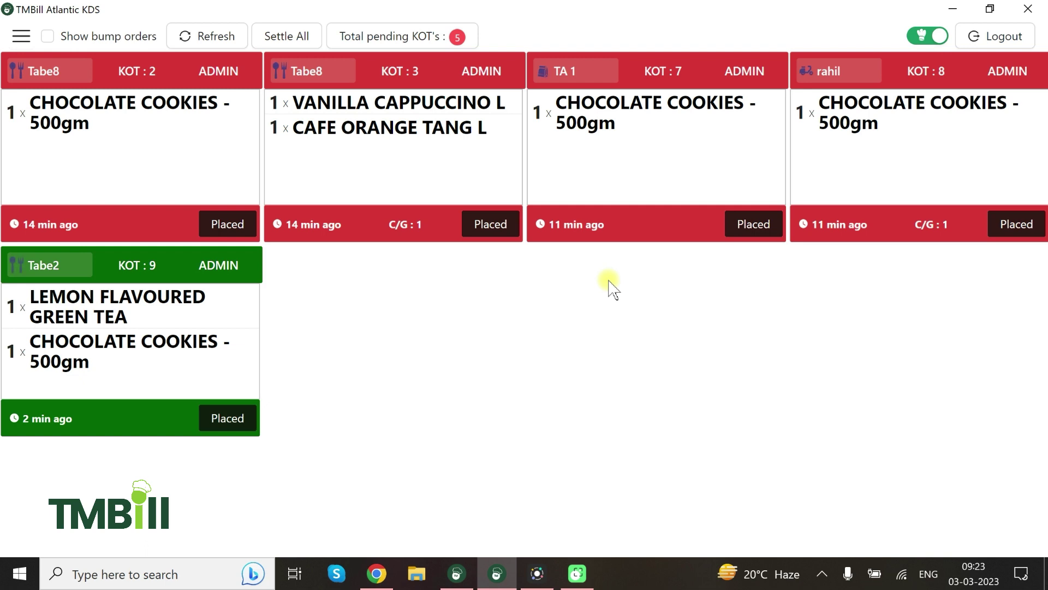
# Switch to the Food2All digital menu in Chrome and add one VANILLA CAPPUCCINO L to the cart.
pyautogui.click(378, 574)
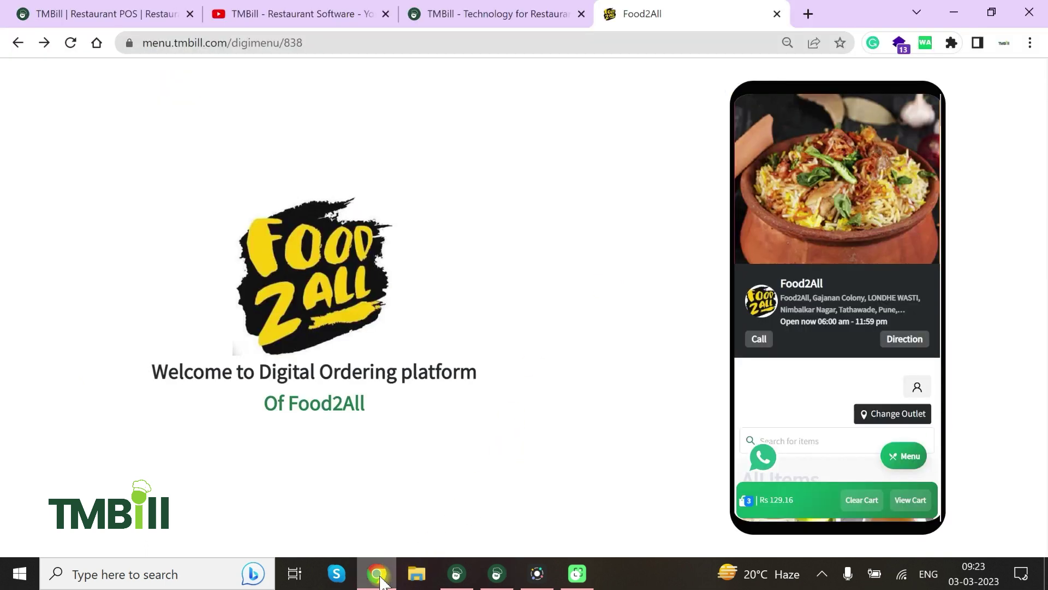
pyautogui.click(396, 48)
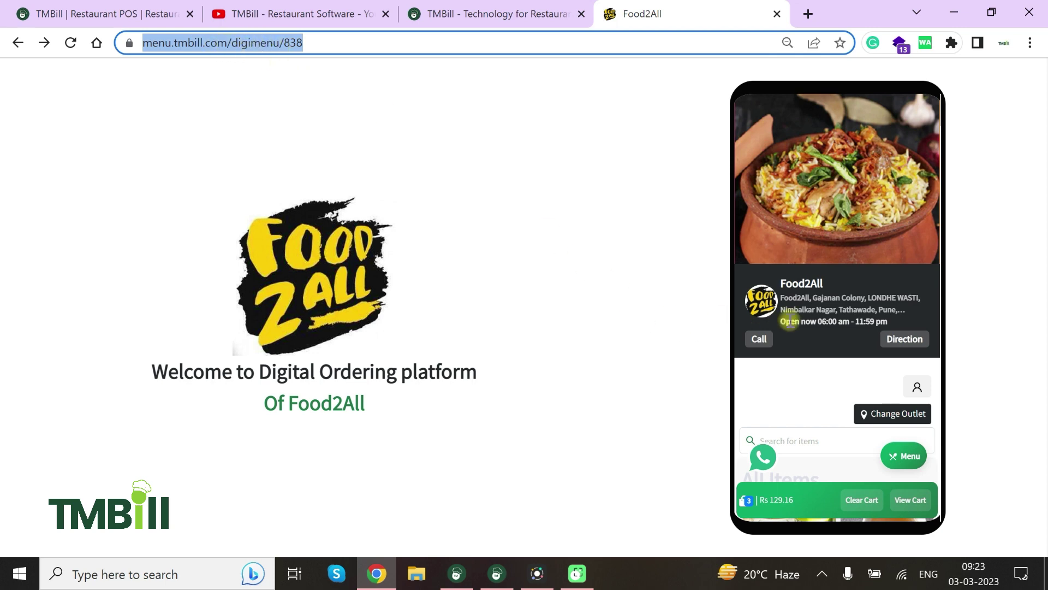
pyautogui.scroll(-10, 791, 320)
pyautogui.scroll(-6, 808, 352)
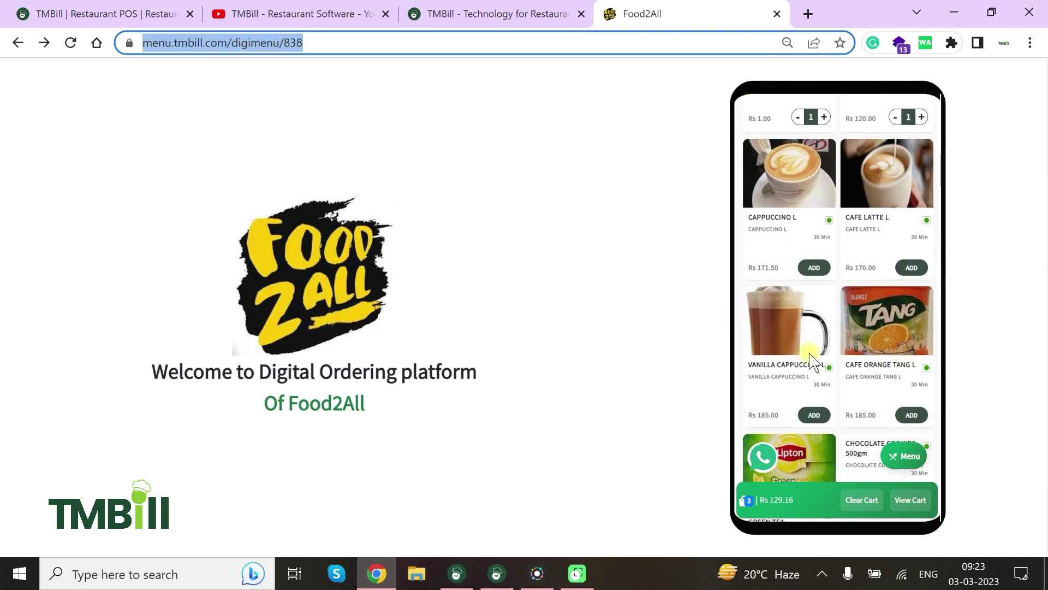
pyautogui.click(813, 386)
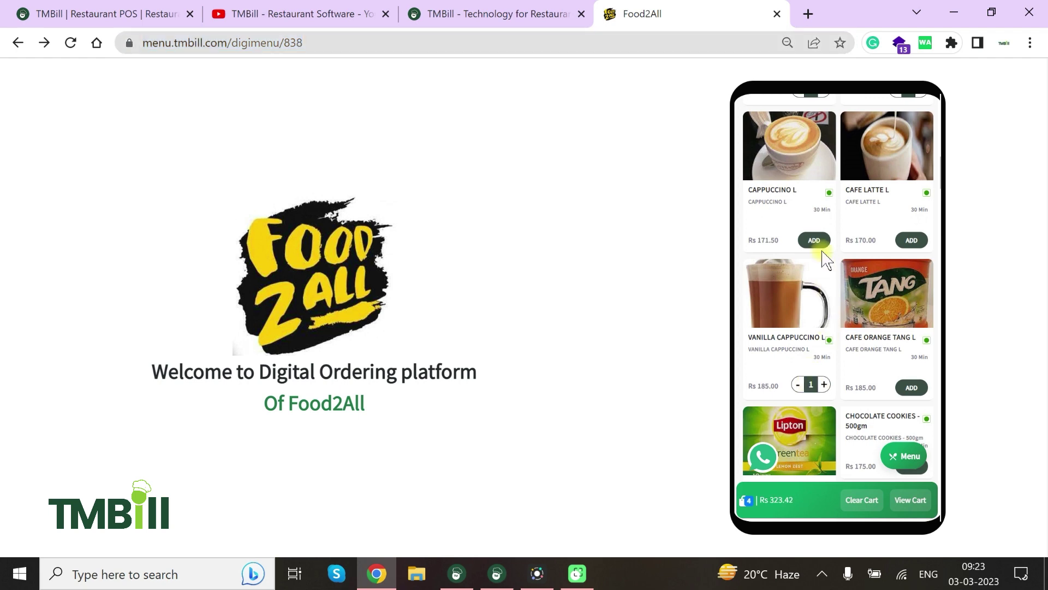
pyautogui.scroll(2, 822, 254)
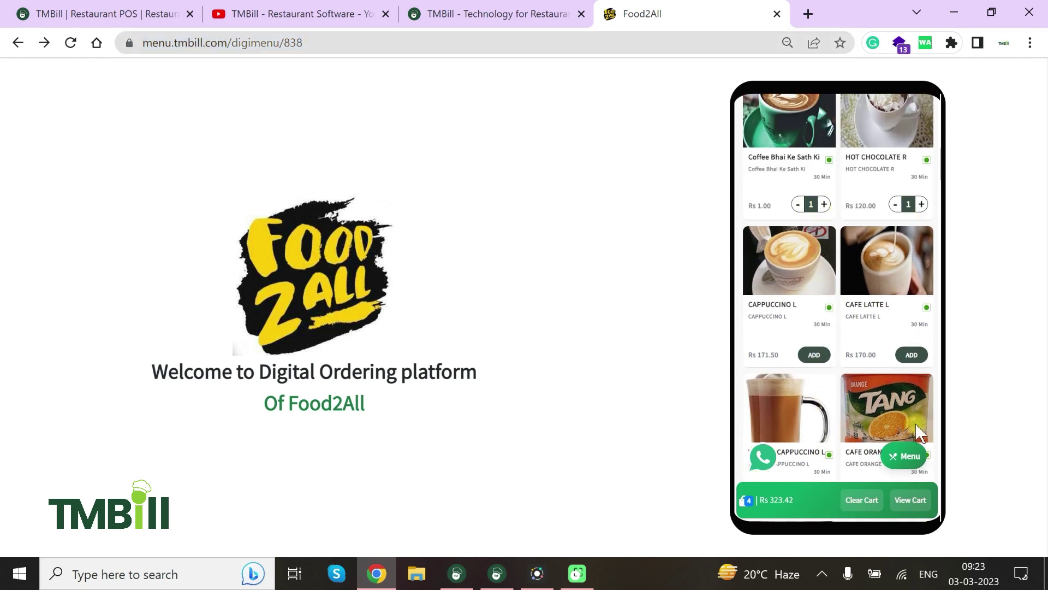
# Open the cart, choose Cash as the payment method and place the order.
pyautogui.click(910, 500)
pyautogui.scroll(3, 839, 302)
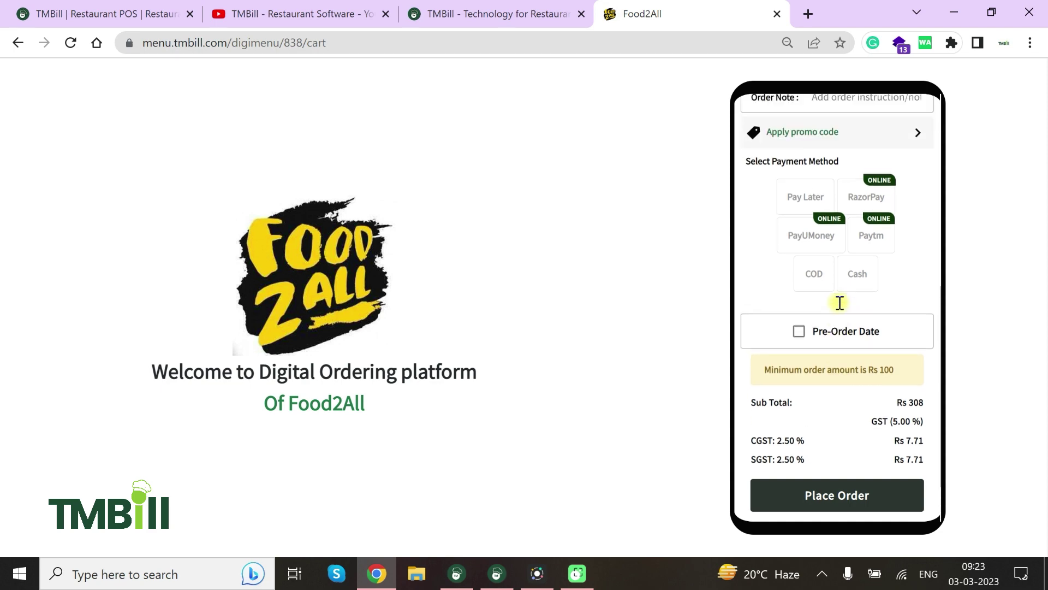
pyautogui.click(857, 331)
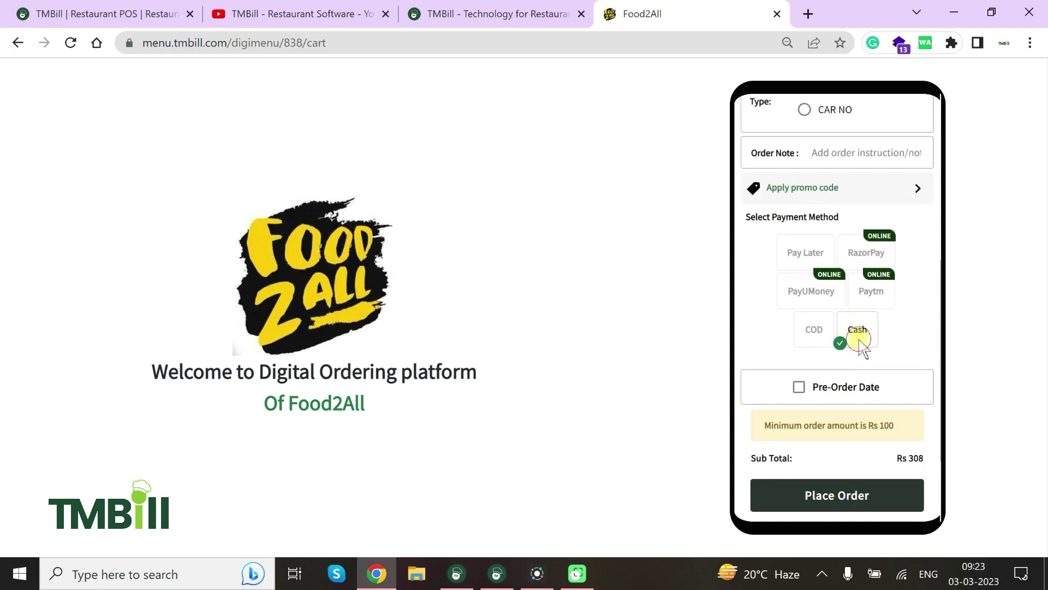
pyautogui.click(830, 498)
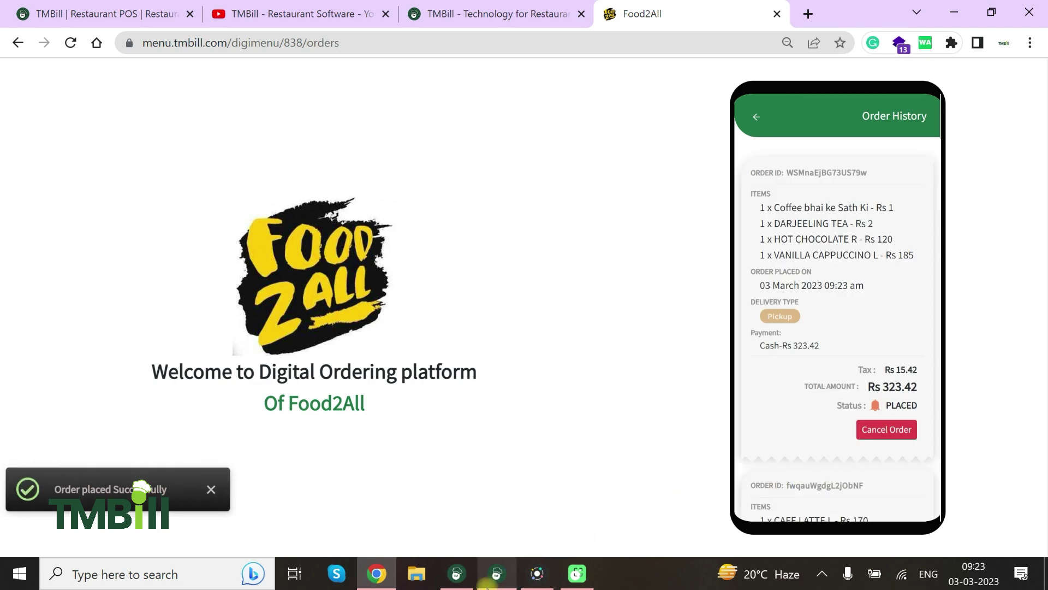
# Switch to the Food2All POS, view the new digital order and accept it, checking the KDS before acceptance.
pyautogui.click(496, 573)
pyautogui.click(456, 573)
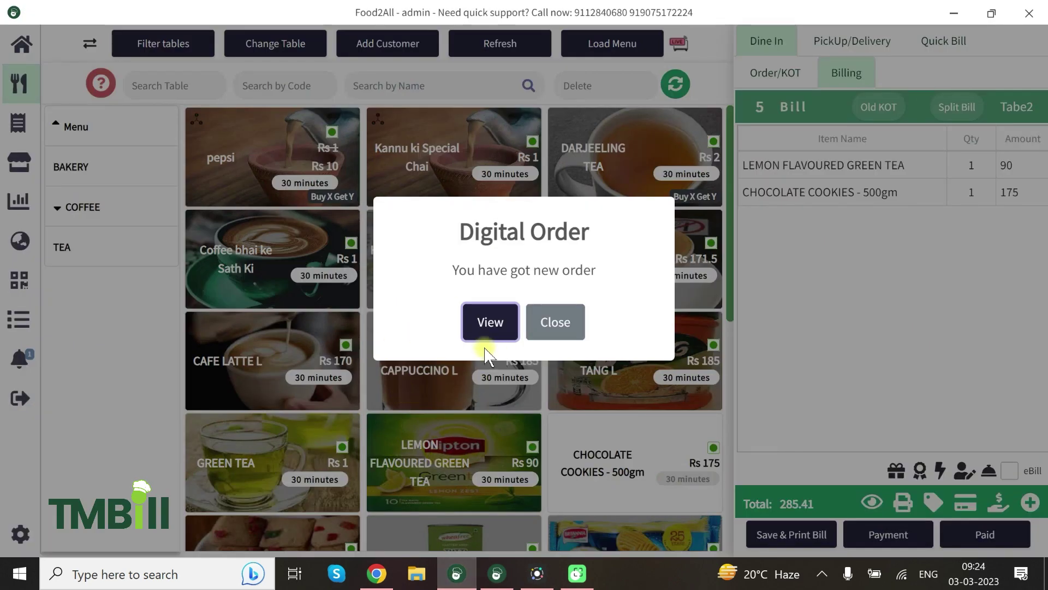
pyautogui.click(485, 325)
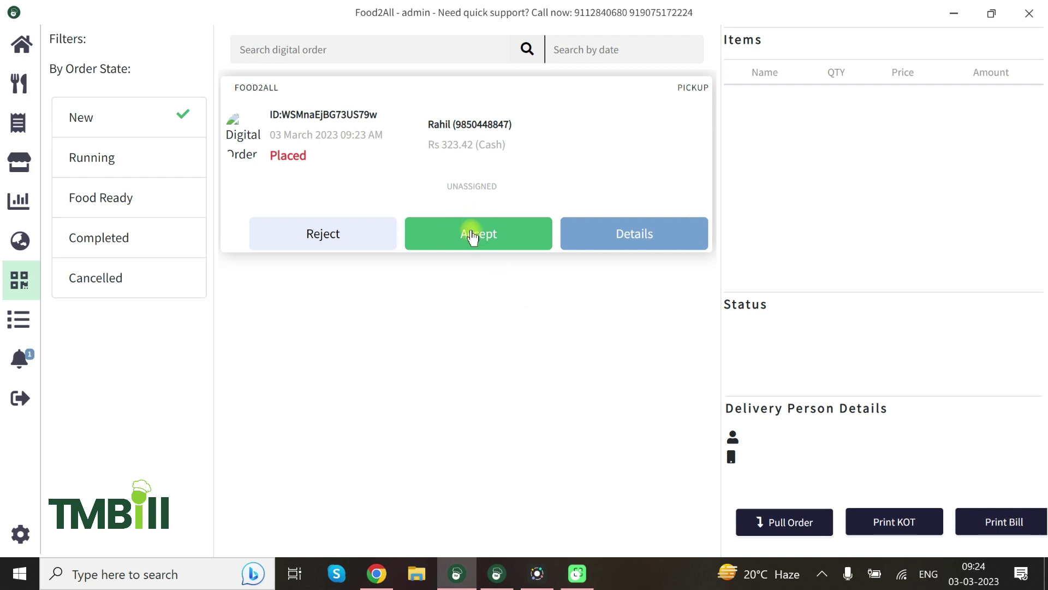
pyautogui.click(496, 574)
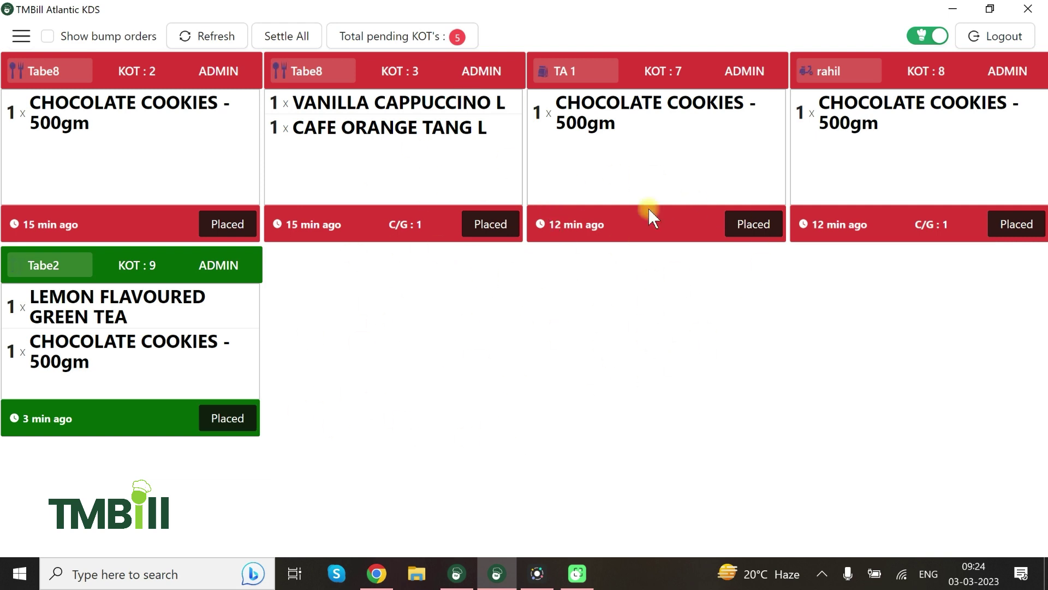
pyautogui.click(457, 580)
pyautogui.click(468, 239)
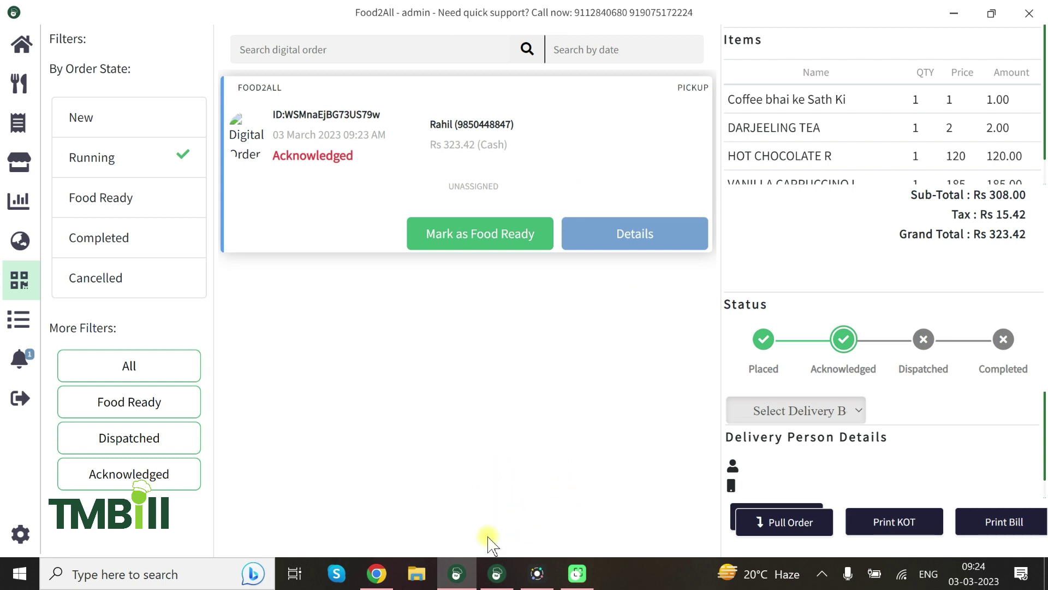
# Check the digital order's ticket in the KDS against the items in the web menu's Order History.
pyautogui.click(496, 574)
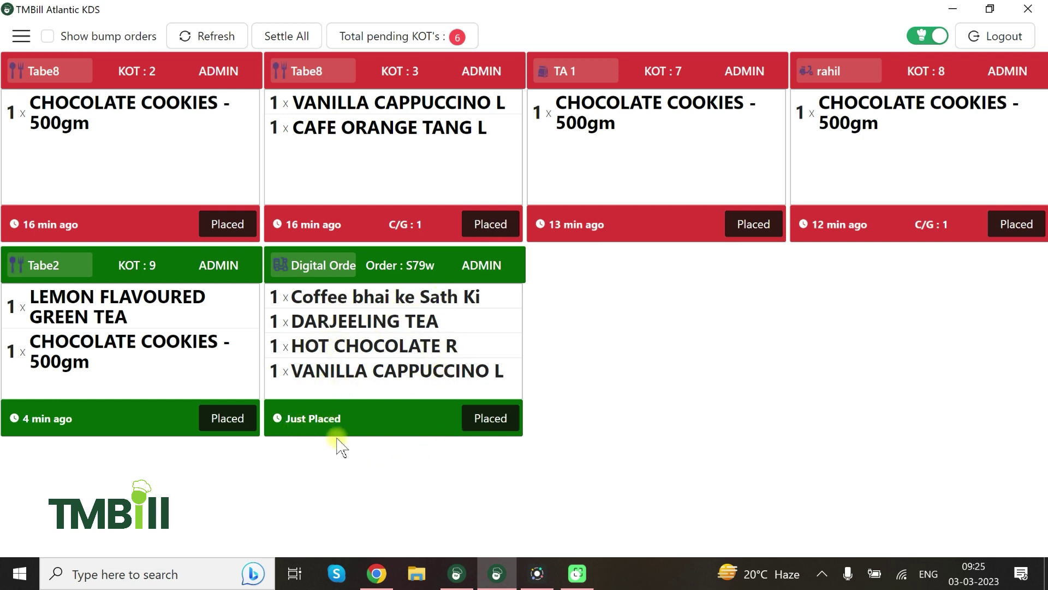
pyautogui.click(377, 572)
pyautogui.moveTo(761, 211); pyautogui.dragTo(916, 256)
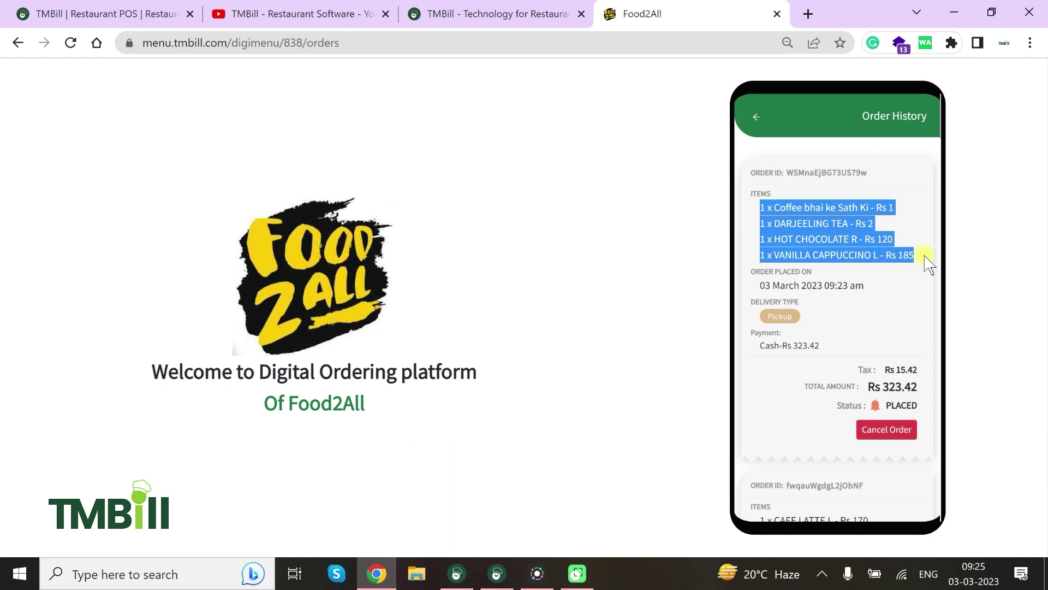
pyautogui.moveTo(351, 43); pyautogui.dragTo(146, 45)
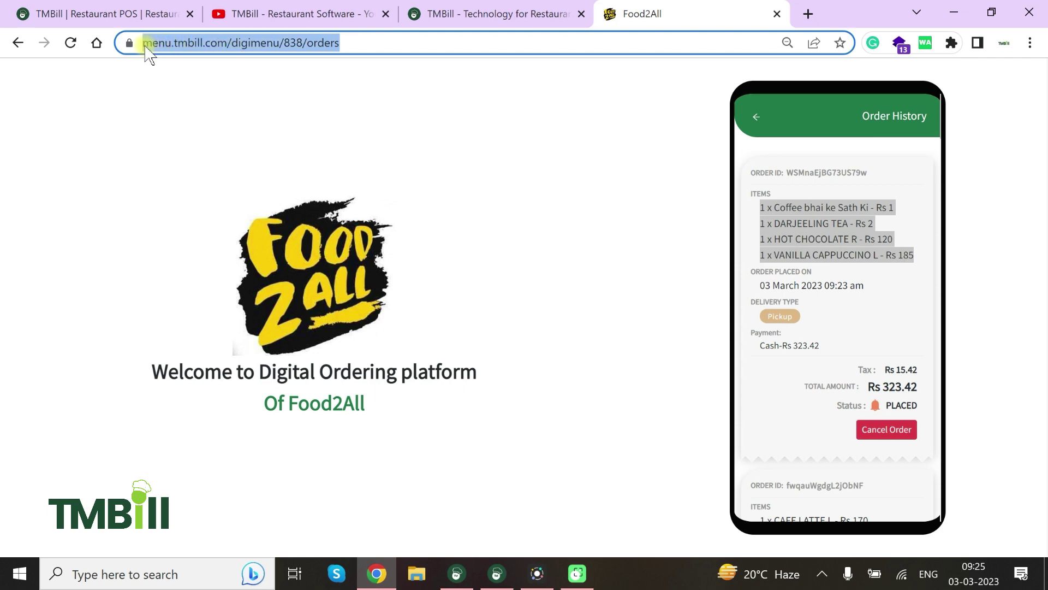
# Switch back to the KDS and set the state of Tabe8's KOT 2 ticket to SERVED.
pyautogui.click(496, 573)
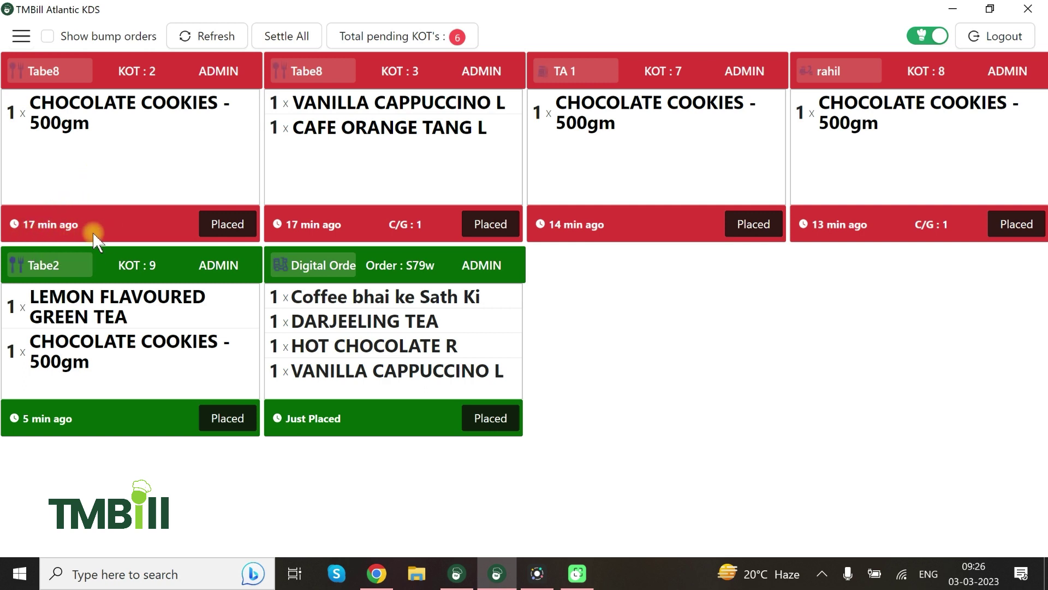
pyautogui.click(228, 226)
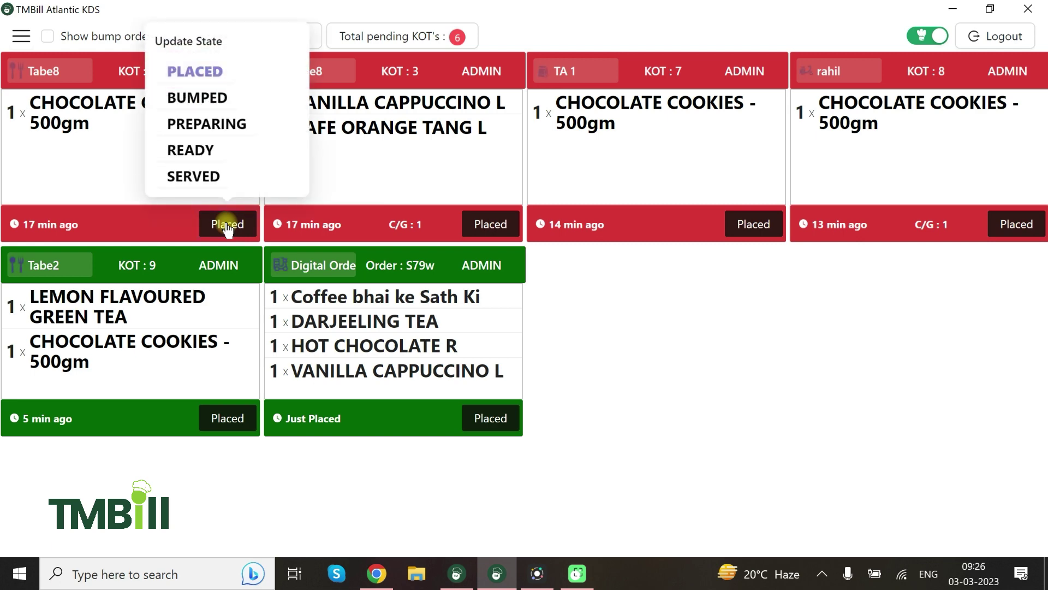
pyautogui.click(184, 179)
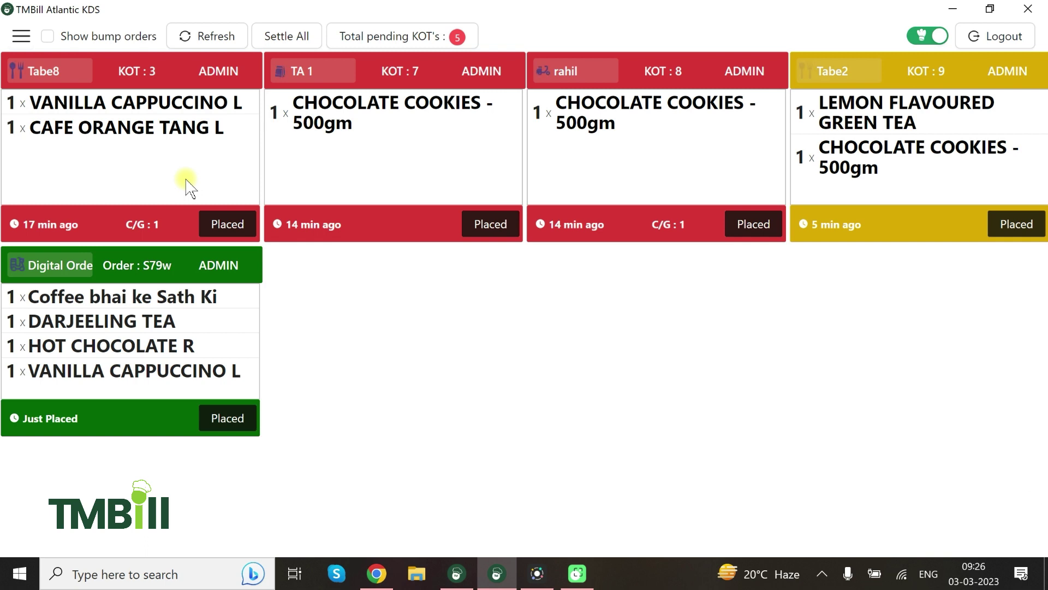
# Set the state of Tabe8's KOT 3 ticket to PREPARING and reopen its state options.
pyautogui.click(221, 224)
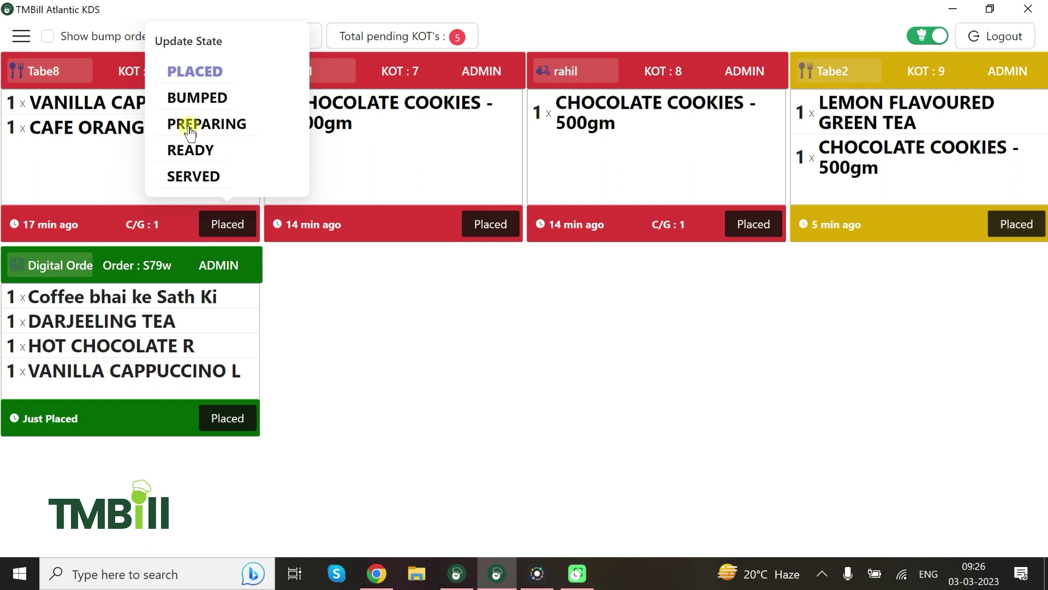
pyautogui.click(190, 131)
pyautogui.click(205, 231)
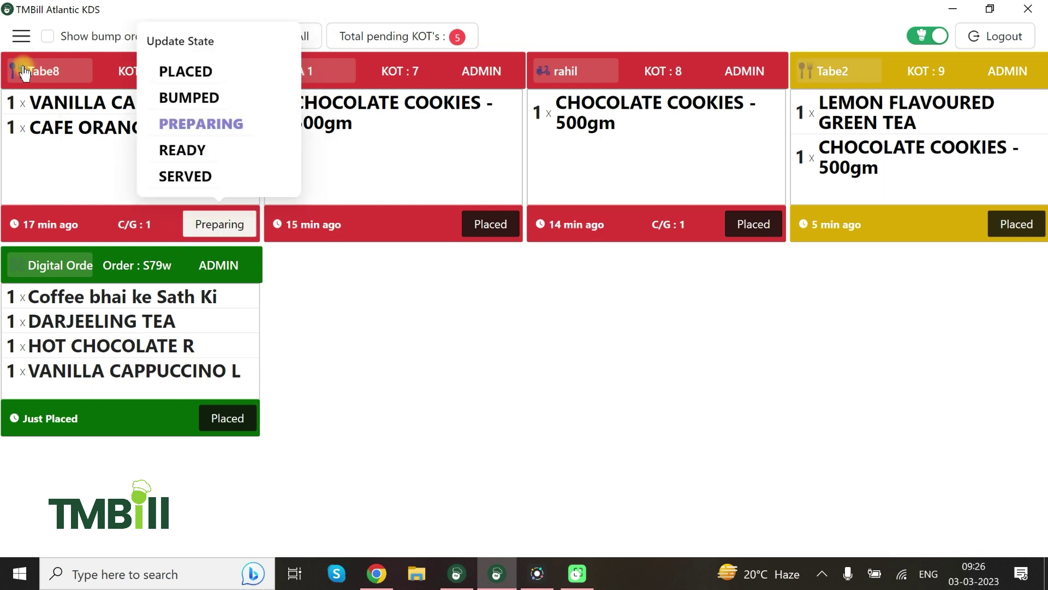
# Set Tabe8's KOT 3 ticket to READY and check the order numbers on the Placed, Preparing and Ready status board.
pyautogui.click(183, 151)
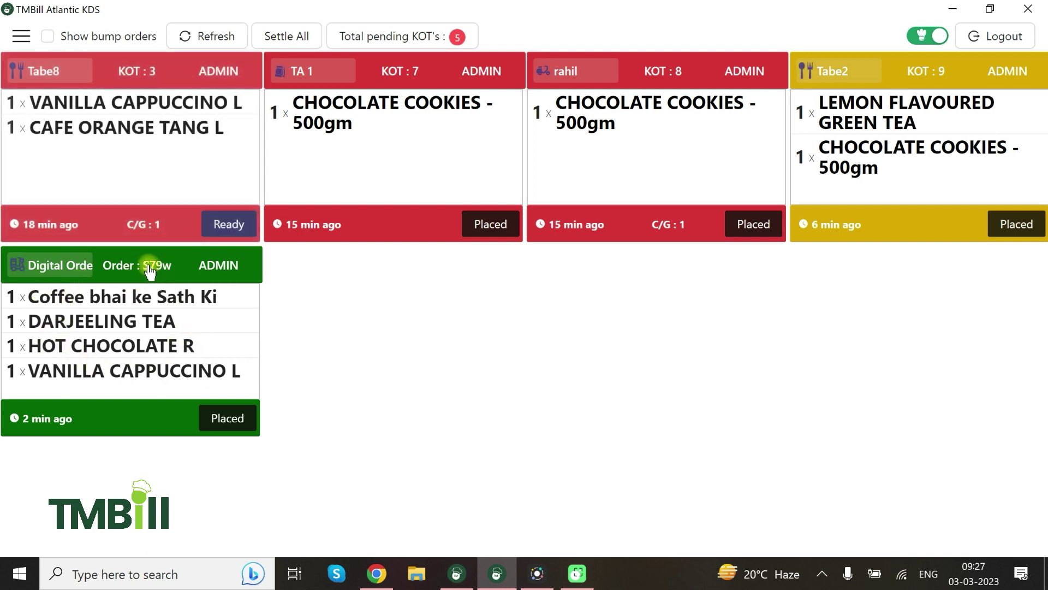
pyautogui.click(920, 38)
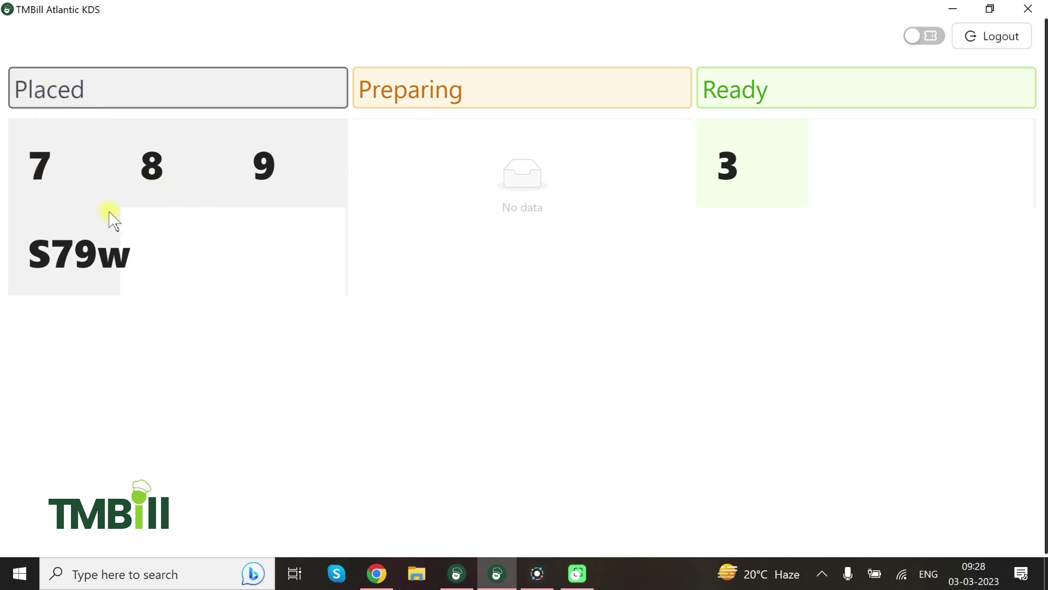
pyautogui.moveTo(226, 156); pyautogui.dragTo(269, 157)
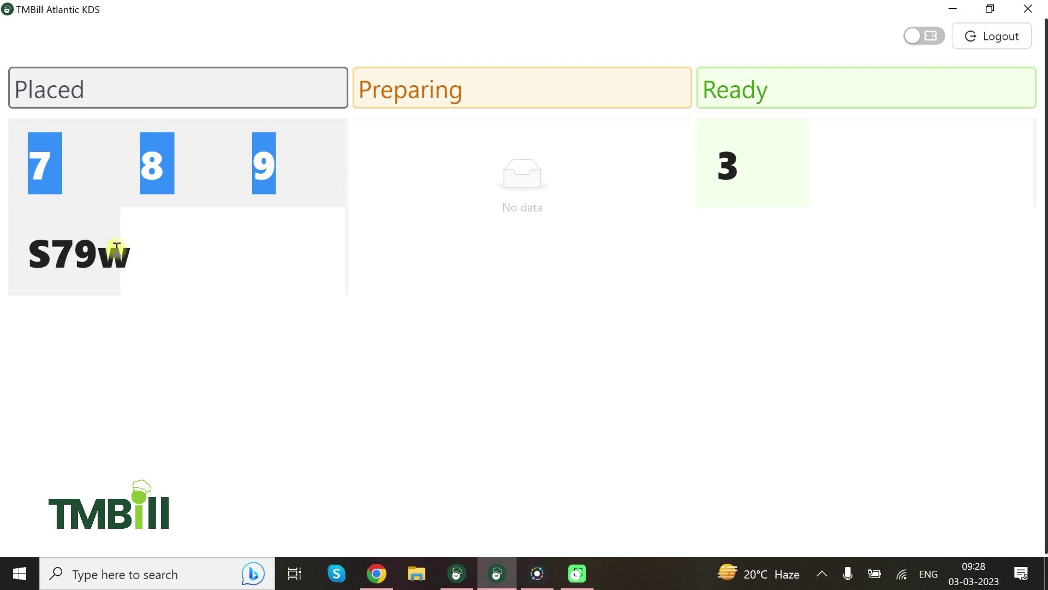
pyautogui.doubleClick(83, 250)
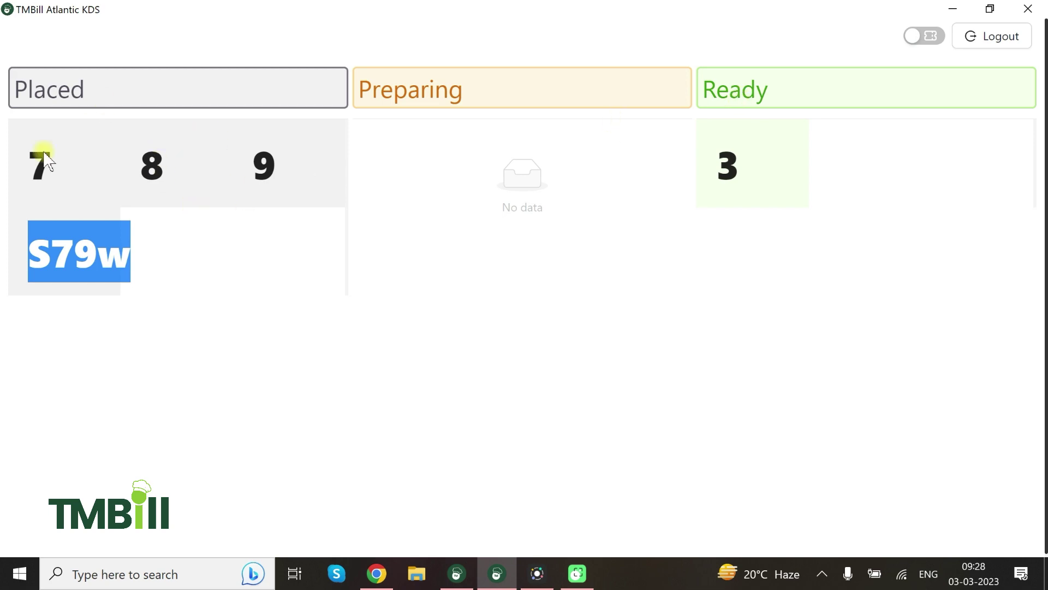
pyautogui.click(943, 44)
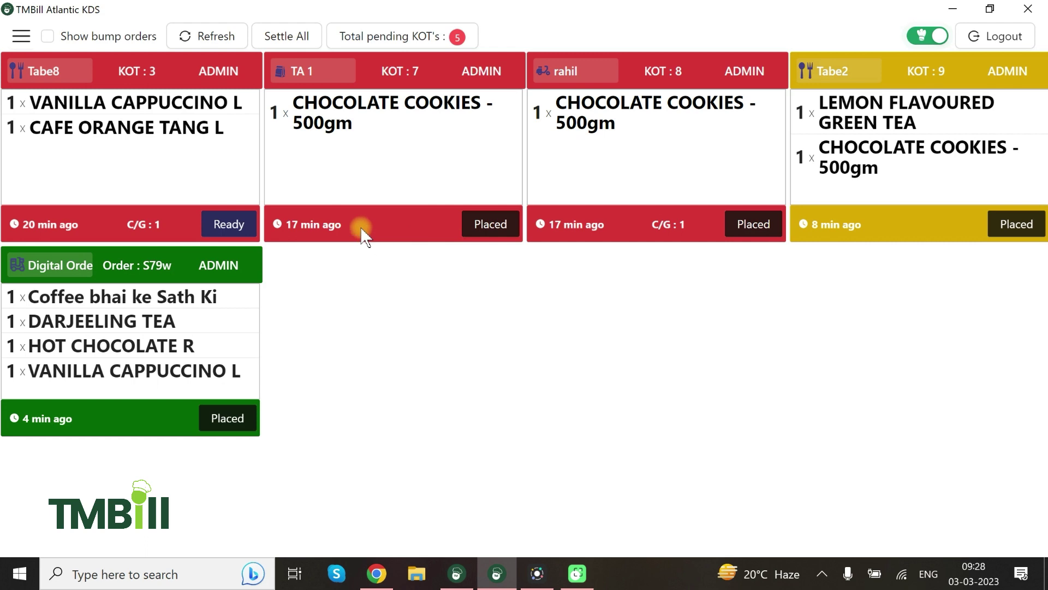
# Set TA 1's KOT 7 ticket to PREPARING and check its number on the order status board.
pyautogui.click(507, 233)
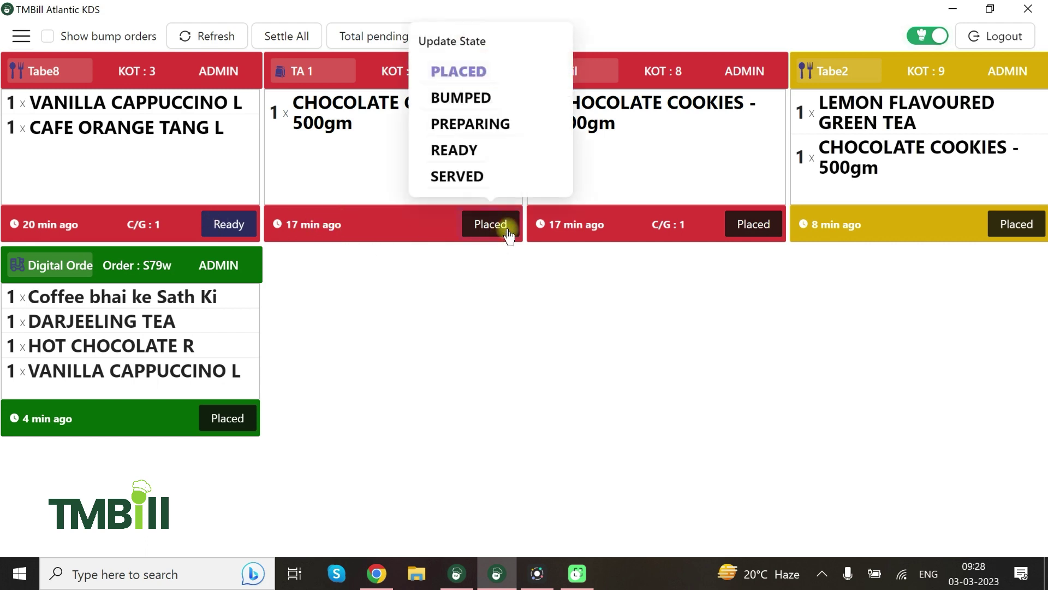
pyautogui.click(462, 130)
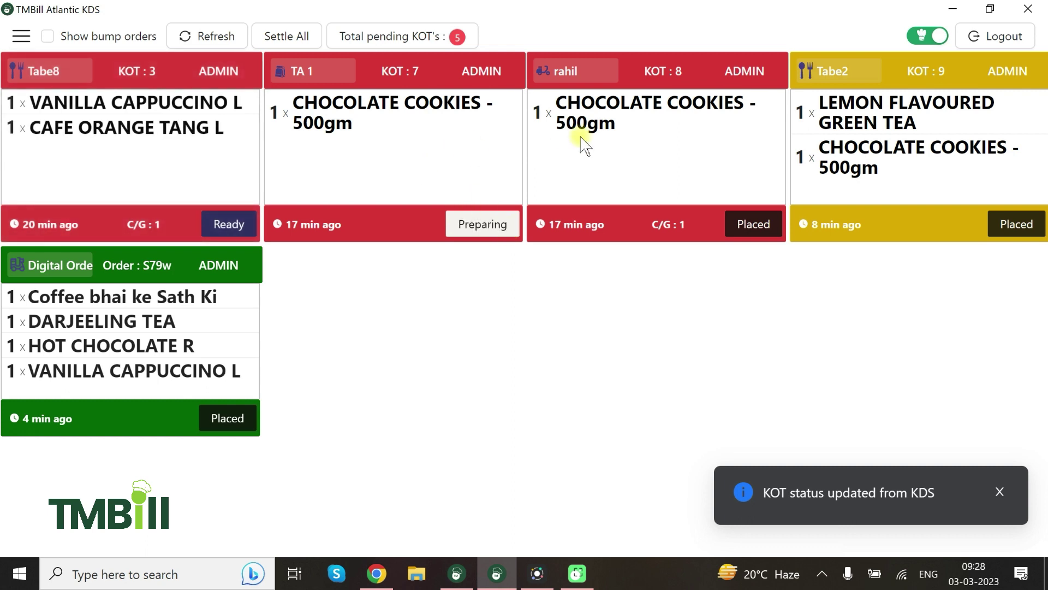
pyautogui.click(921, 37)
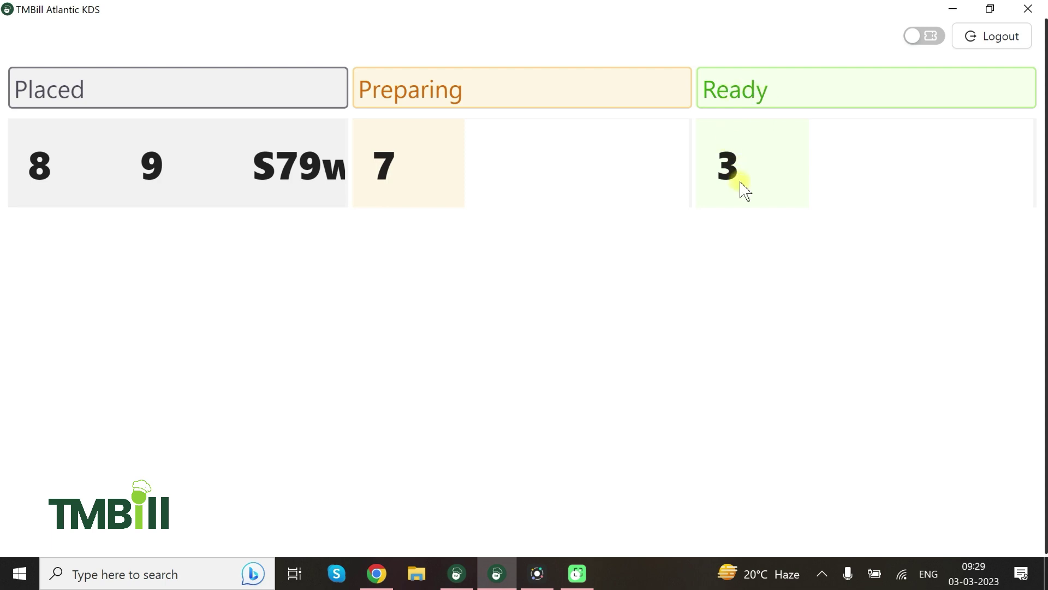
pyautogui.moveTo(718, 168); pyautogui.dragTo(744, 178)
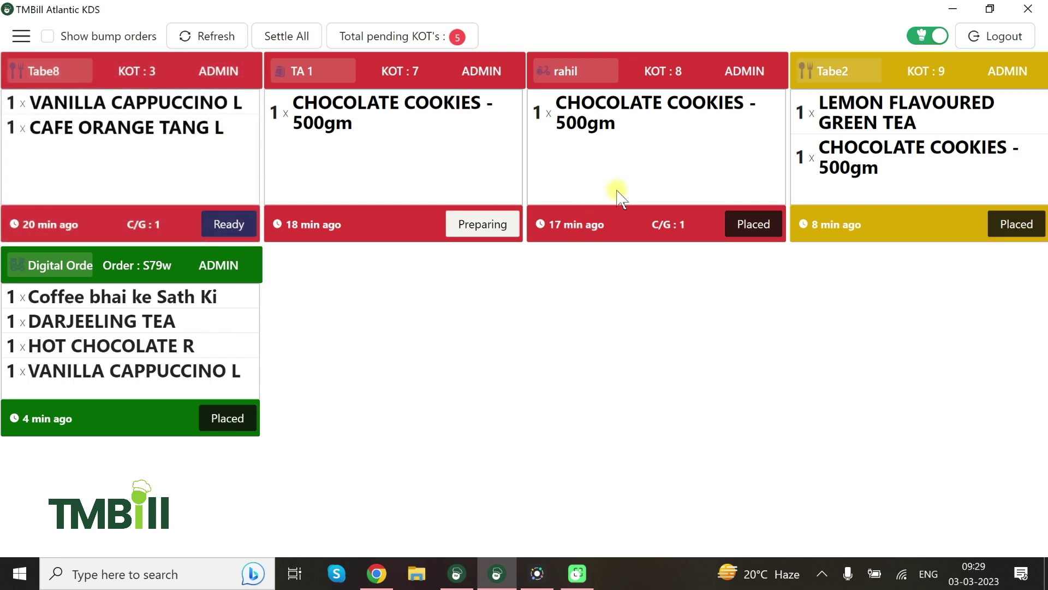
pyautogui.click(928, 38)
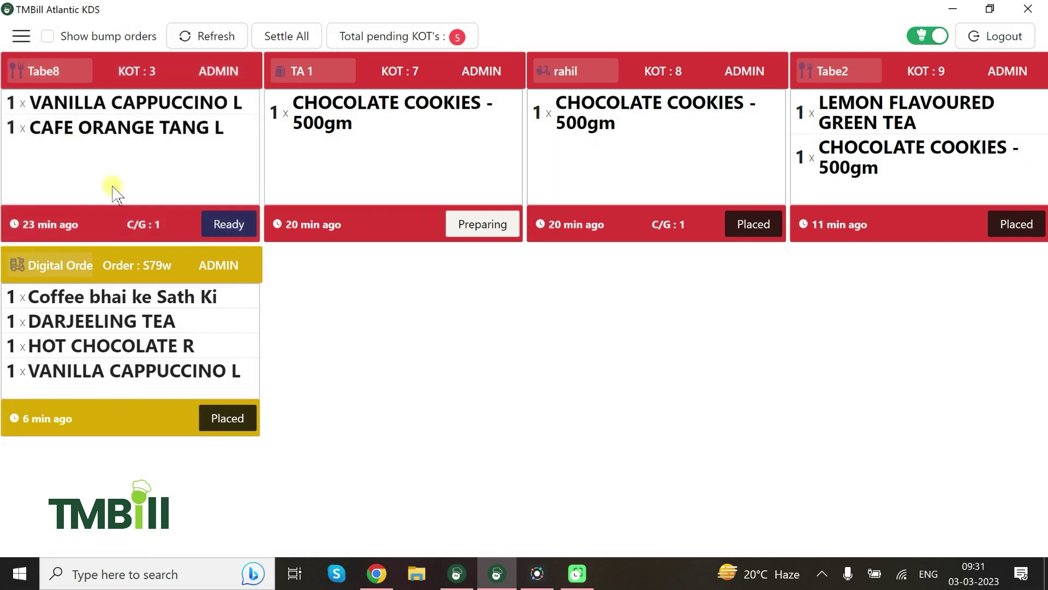
# Turn off Coffee bhai ke Sath Ki in the KDS Stock Settings and update the stock.
pyautogui.click(22, 36)
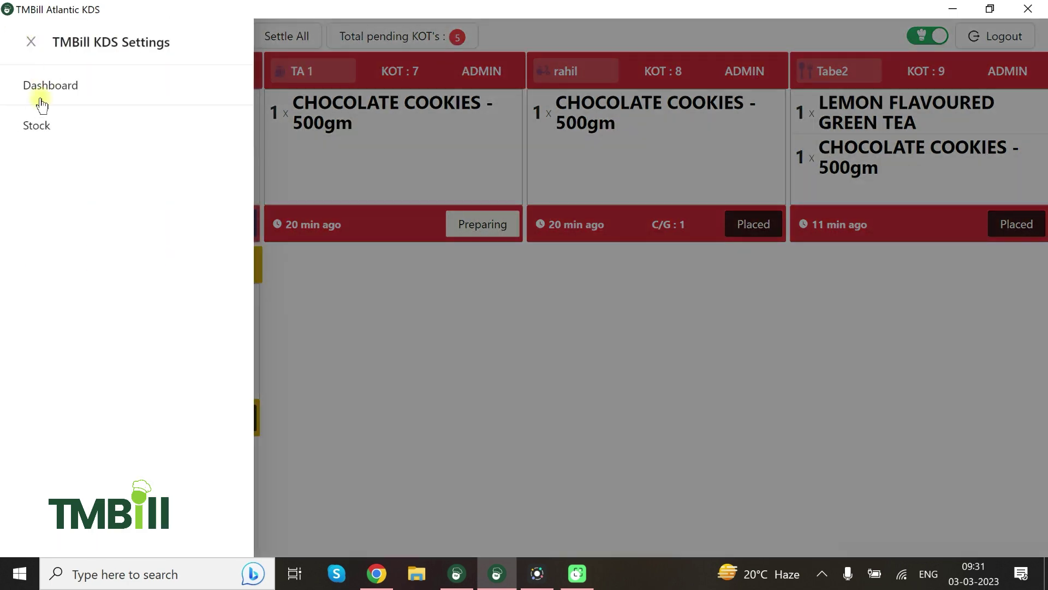
pyautogui.click(44, 132)
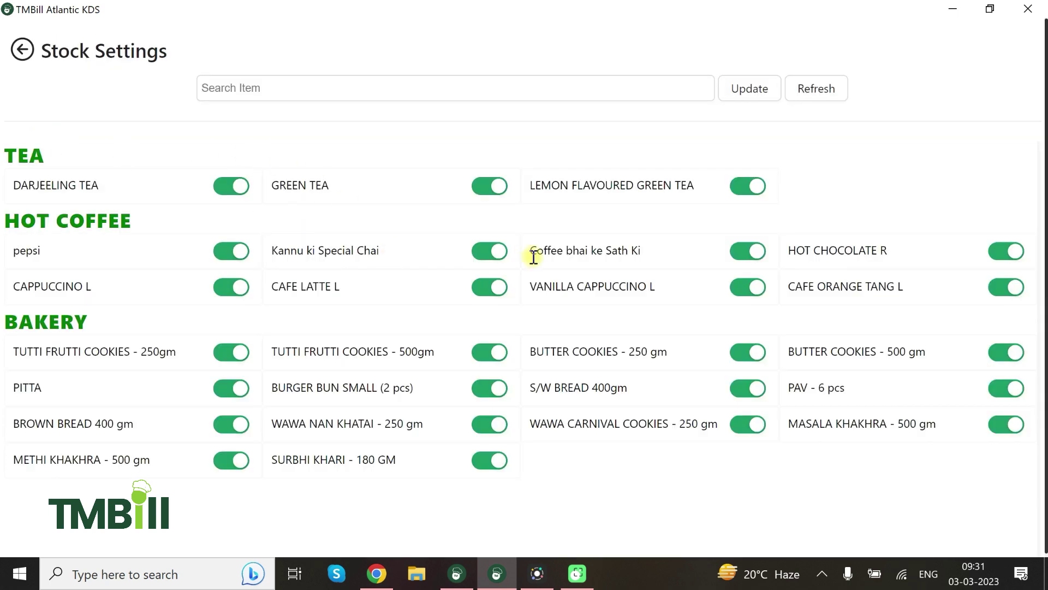
pyautogui.click(743, 256)
pyautogui.click(751, 91)
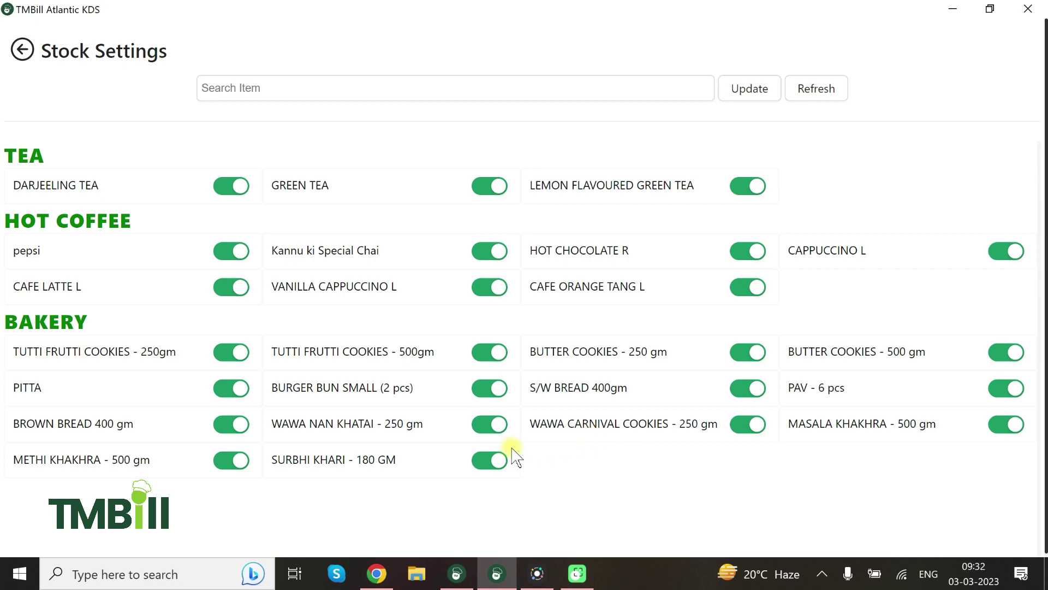
# Switch to the Food2All POS, reload it for the item status update, and return to the KDS ticket dashboard.
pyautogui.click(457, 573)
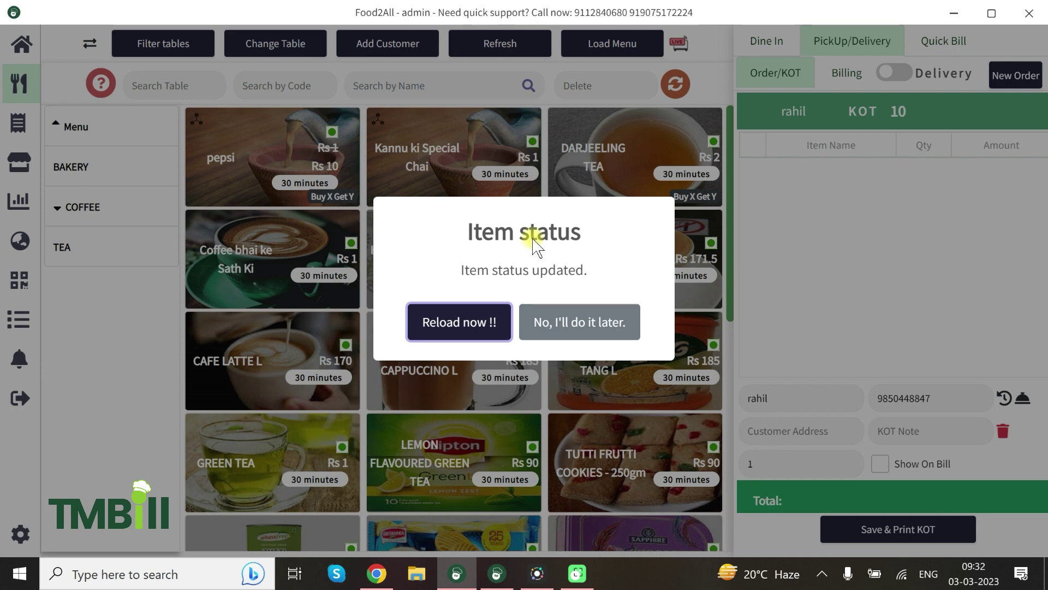
pyautogui.click(459, 323)
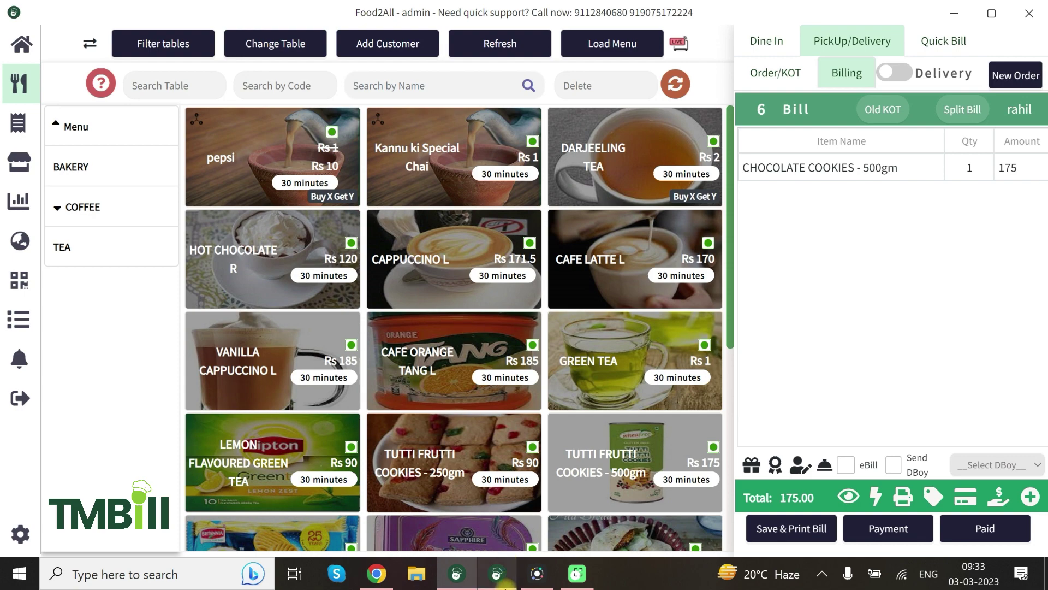
pyautogui.click(496, 573)
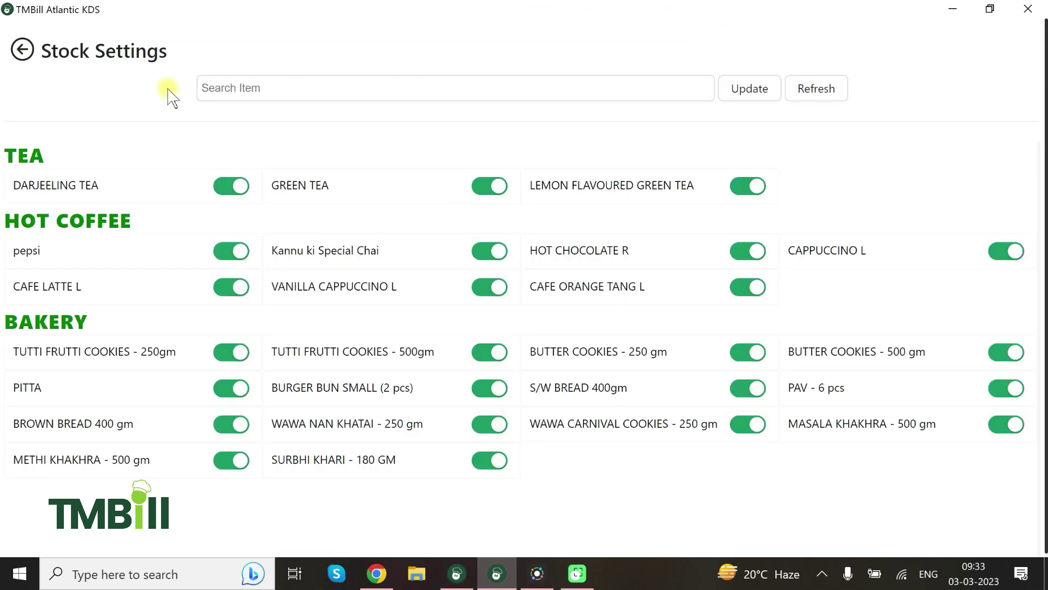
pyautogui.click(22, 49)
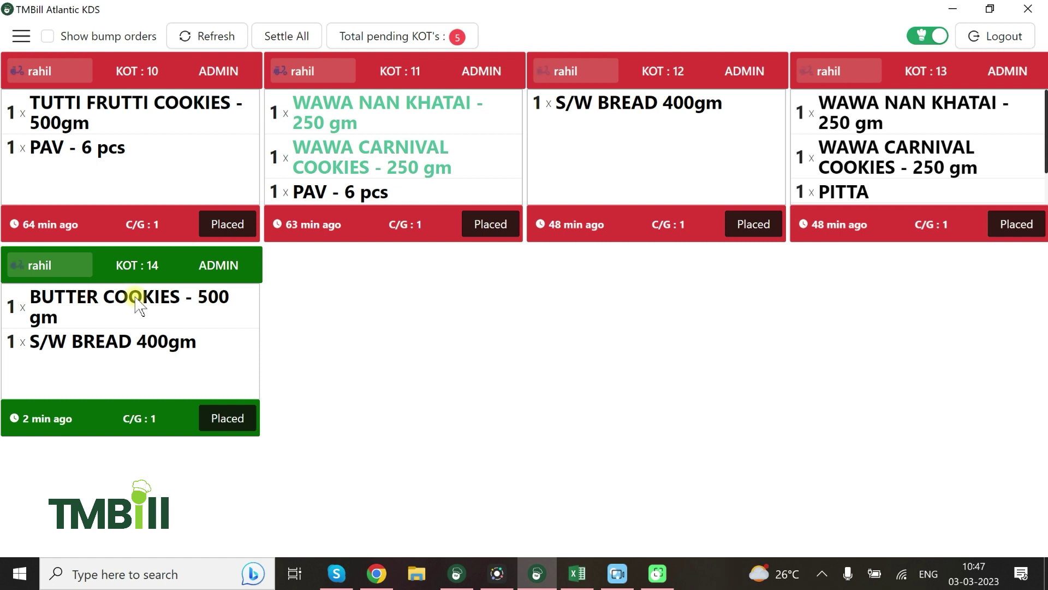
# Compare the KOT 14 ticket in the KDS with the customer's bill in the Food2All POS.
pyautogui.click(457, 573)
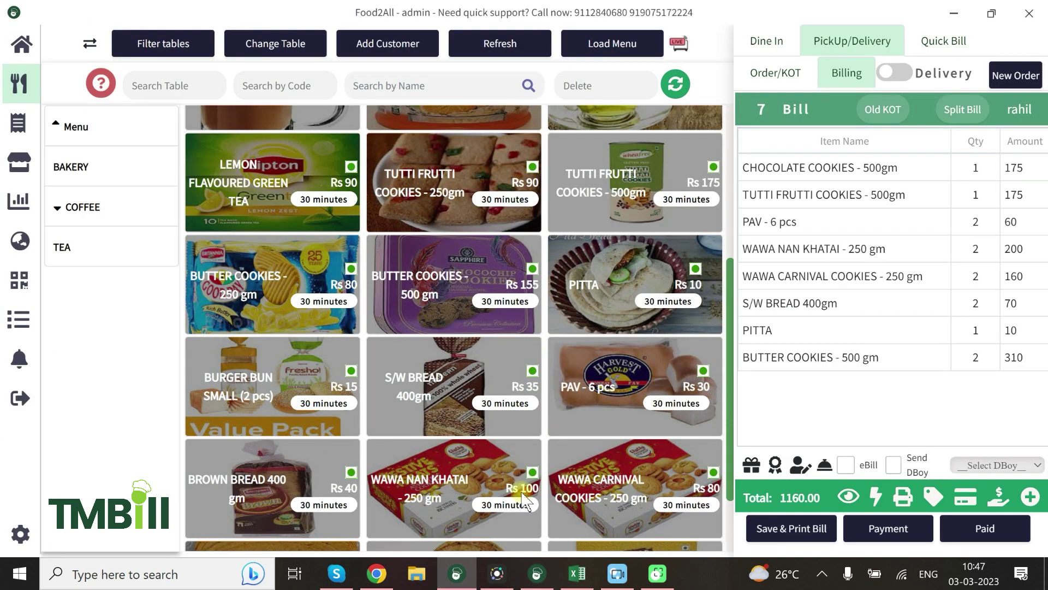
pyautogui.click(550, 583)
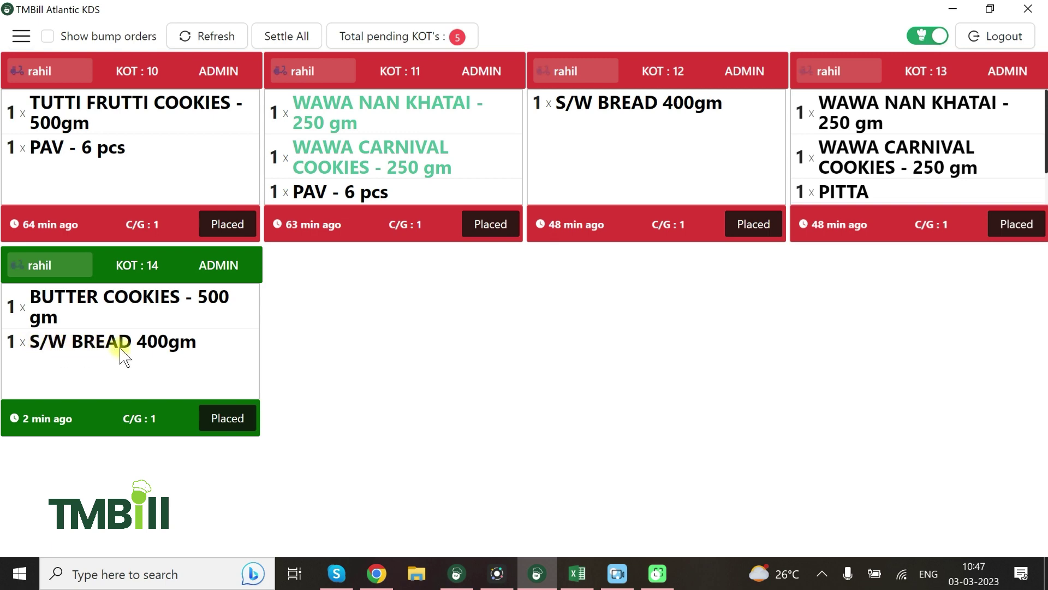
pyautogui.click(459, 582)
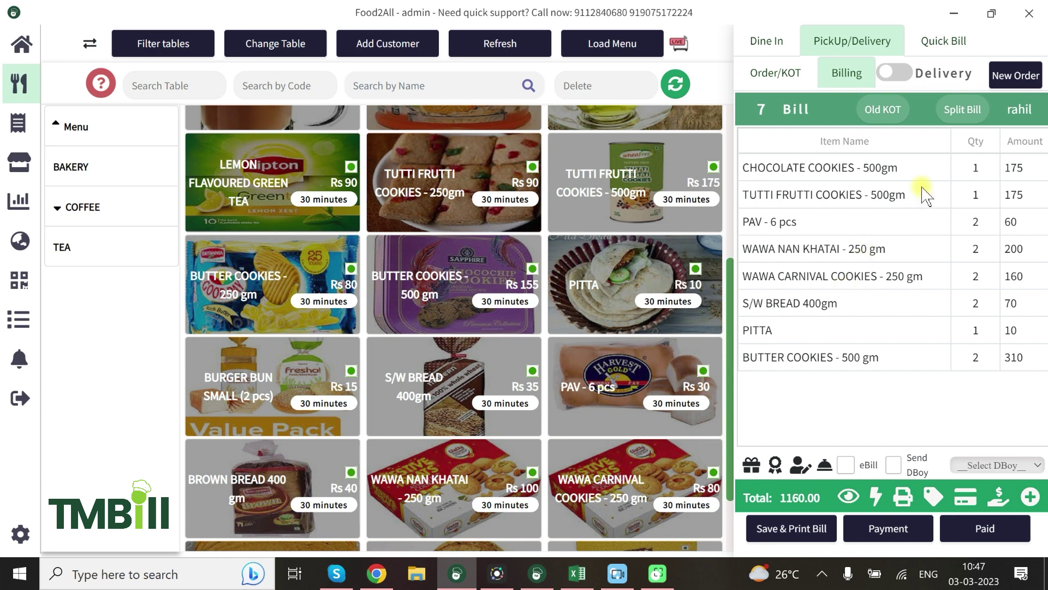
# Cancel the S/W BREAD 400gm item of KOT 14 from the bill's old KOTs with the reason "customer cancel".
pyautogui.click(884, 112)
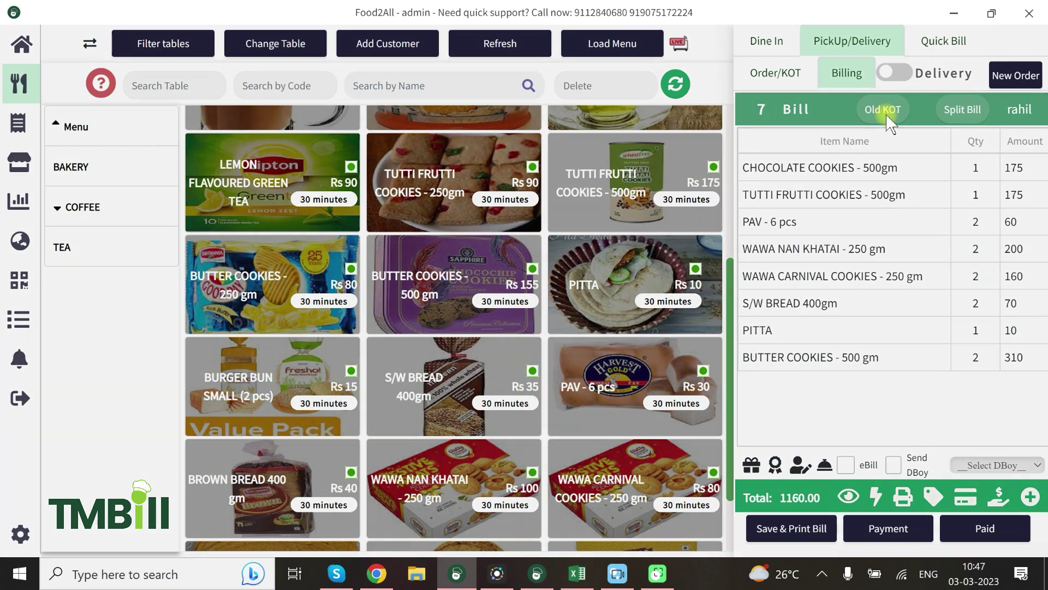
pyautogui.scroll(-3, 605, 356)
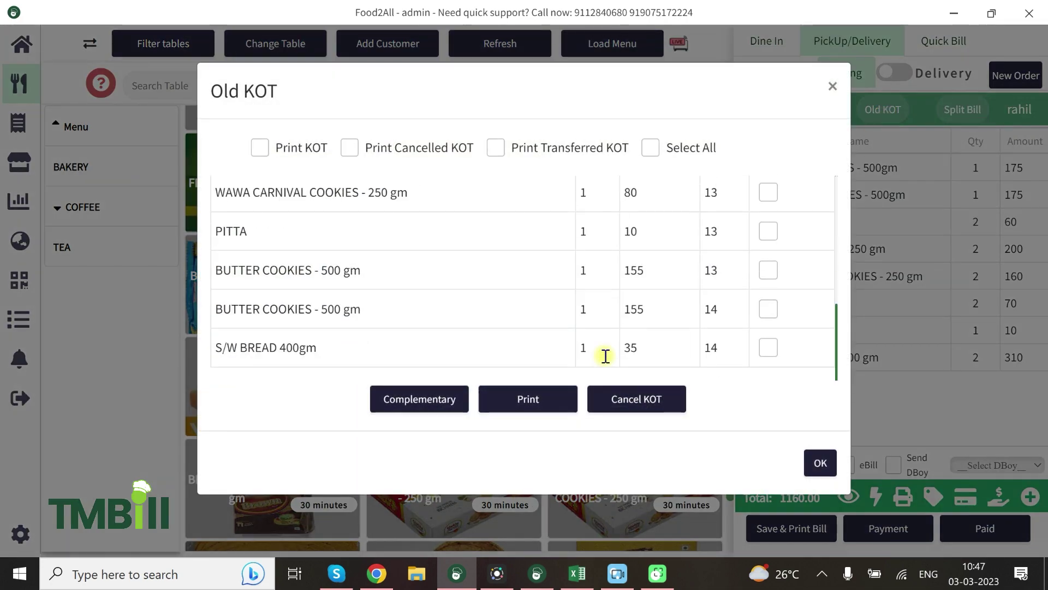
pyautogui.click(769, 349)
pyautogui.scroll(-1, 655, 344)
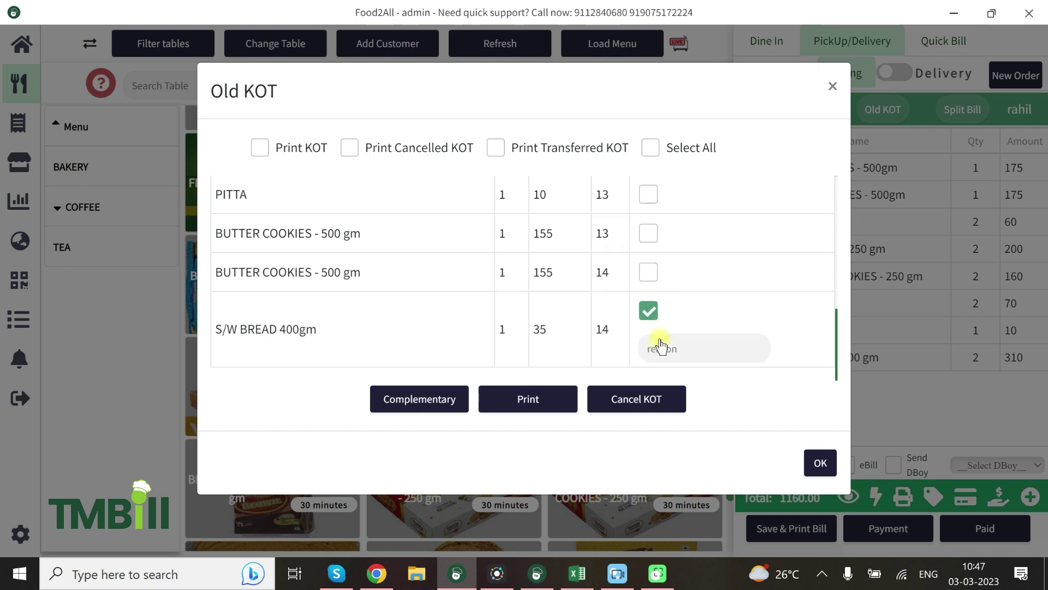
pyautogui.write('c')
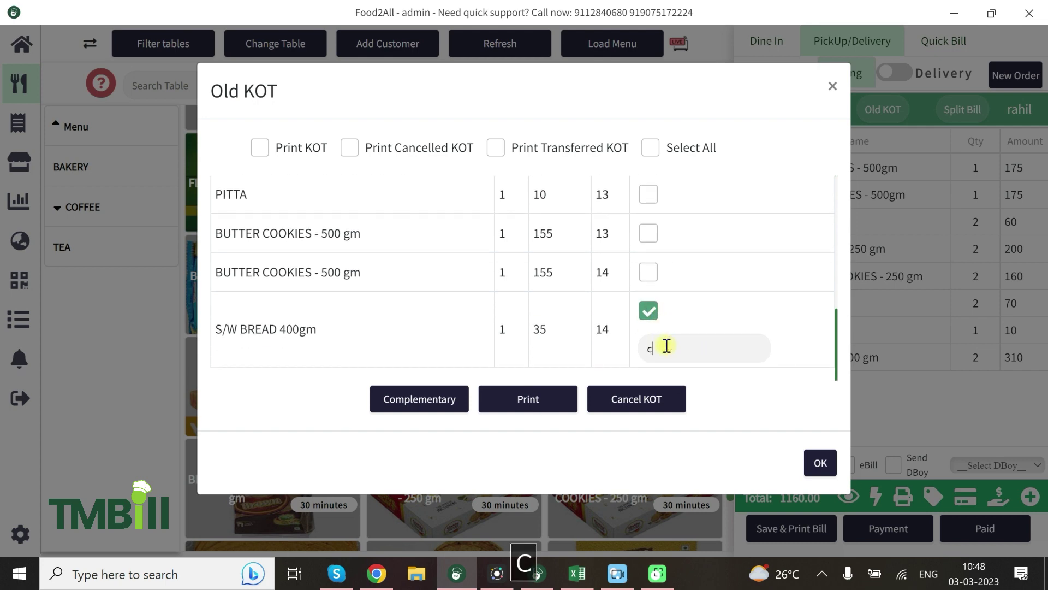
pyautogui.write('ustomer ')
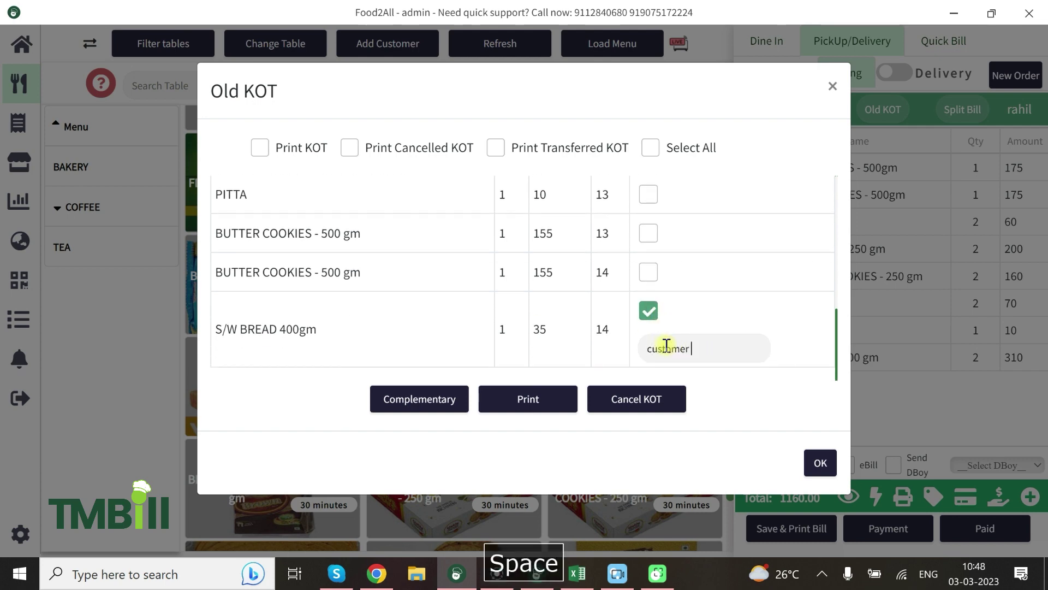
pyautogui.write('candel')
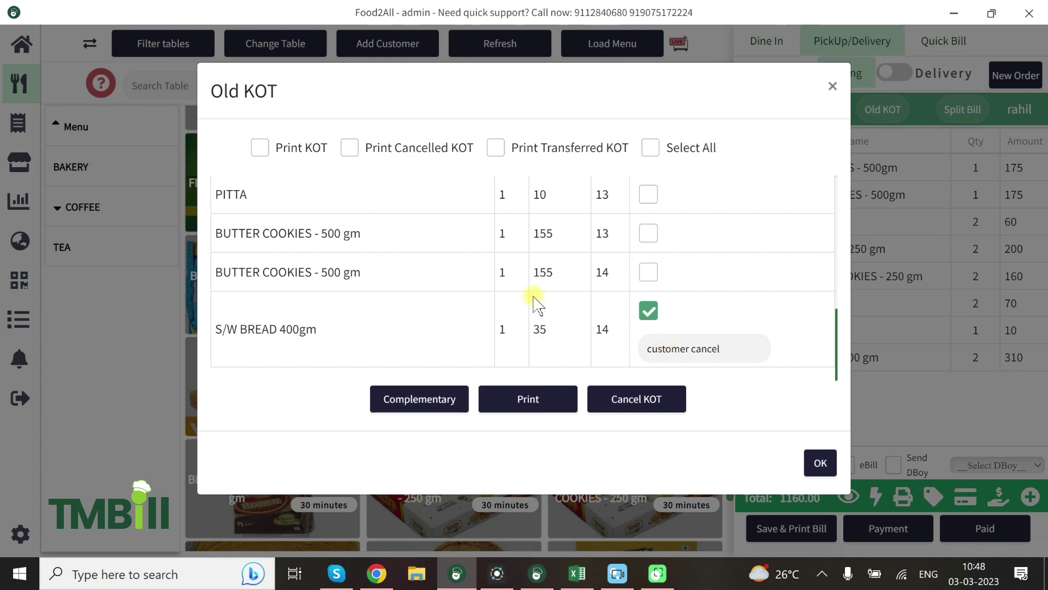
pyautogui.click(635, 411)
pyautogui.click(821, 461)
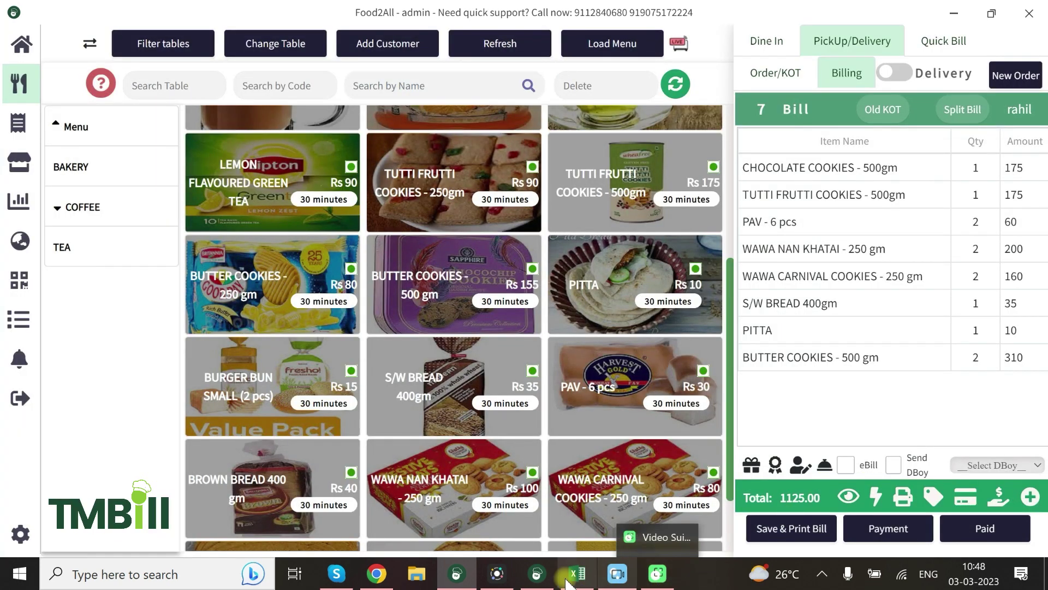
# Switch to the KDS and check the cancellation reason of S/W BREAD 400gm on the KOT 14 ticket.
pyautogui.click(538, 583)
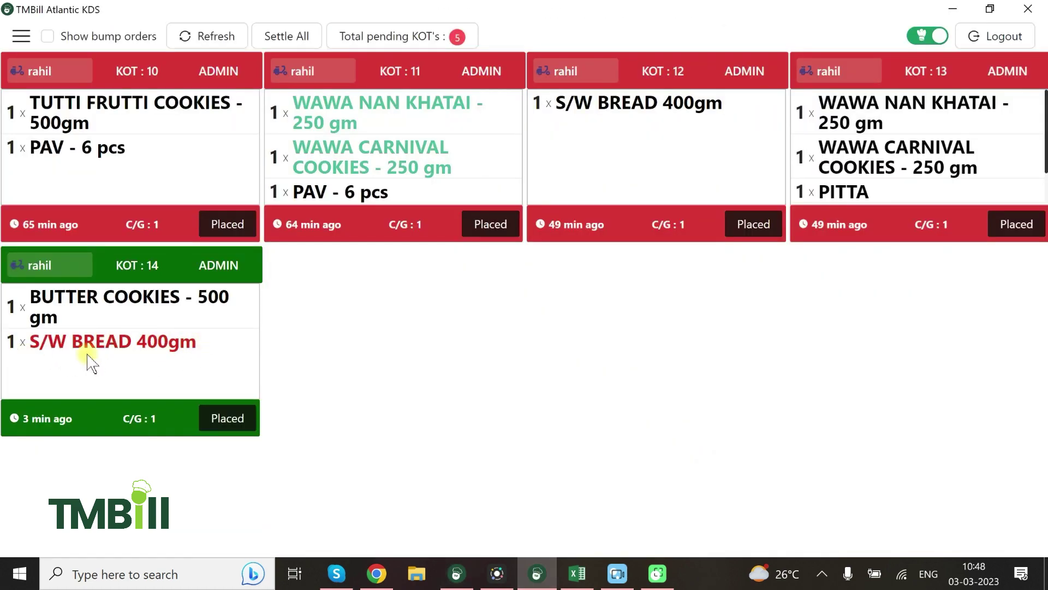
pyautogui.moveTo(38, 344)
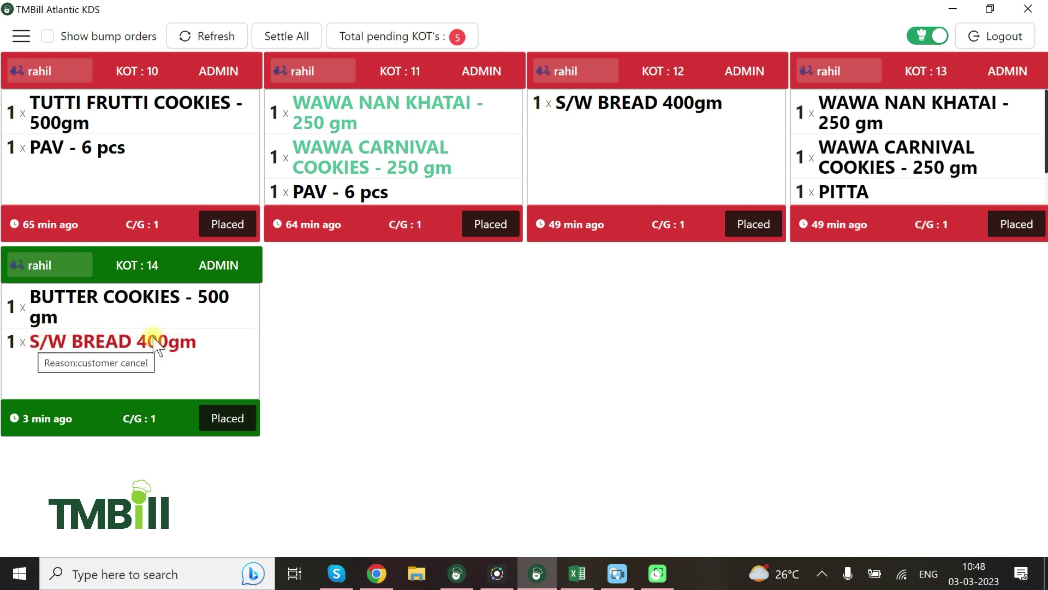
pyautogui.moveTo(93, 352)
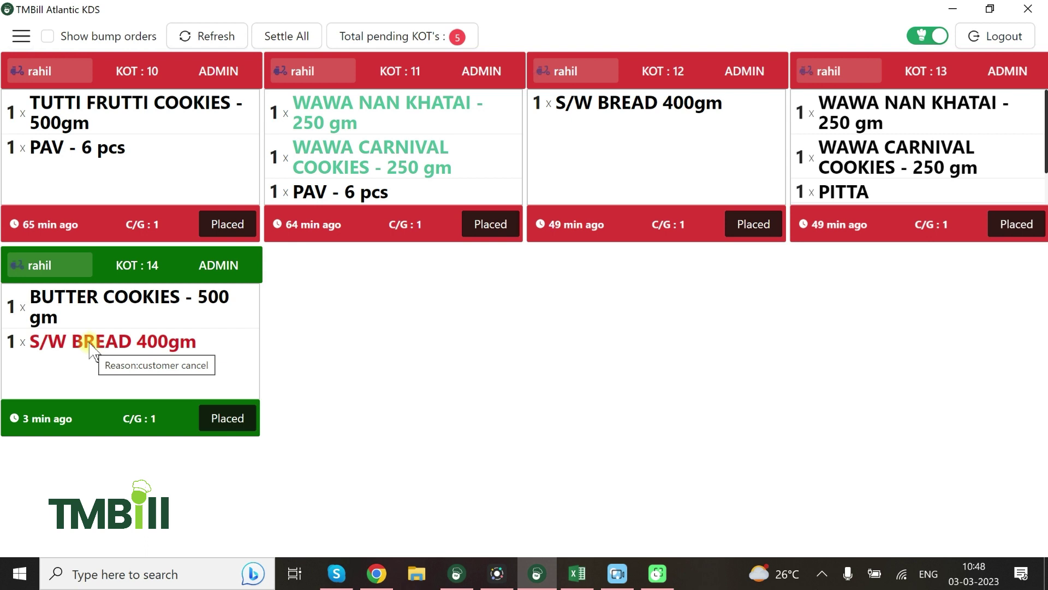
# Set KOT 14's BUTTER COOKIES - 500 gm item to Rejected and Tabe8's KOT 3 ticket to SERVED.
pyautogui.click(48, 308)
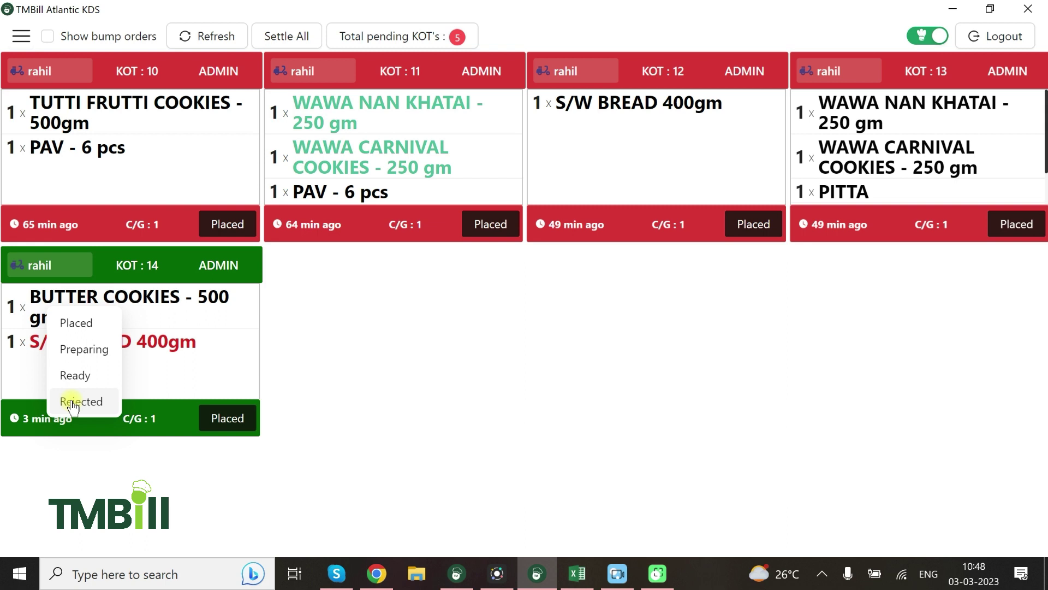
pyautogui.click(92, 407)
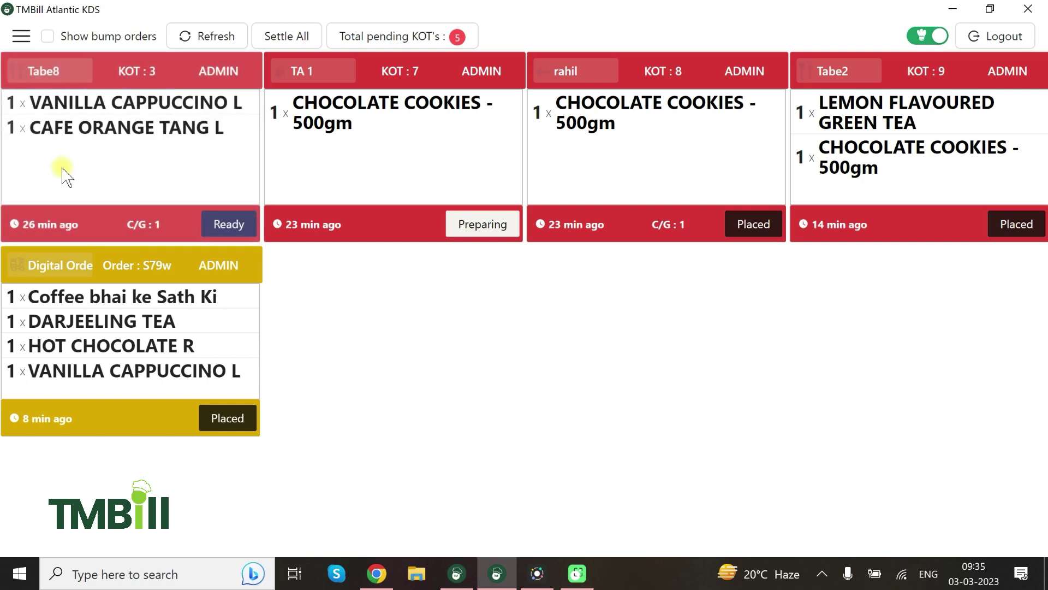
pyautogui.click(228, 225)
pyautogui.click(204, 179)
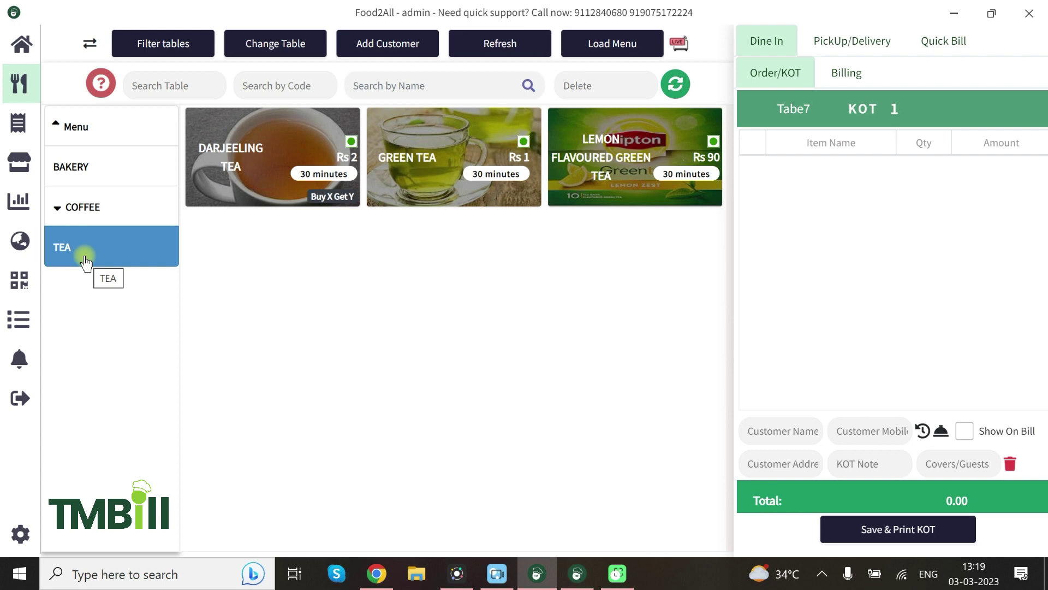
# Glance at the KDS, return to the Food2All POS and open the Kitchen department wise KDS (Offline) section of the printer settings.
pyautogui.click(575, 574)
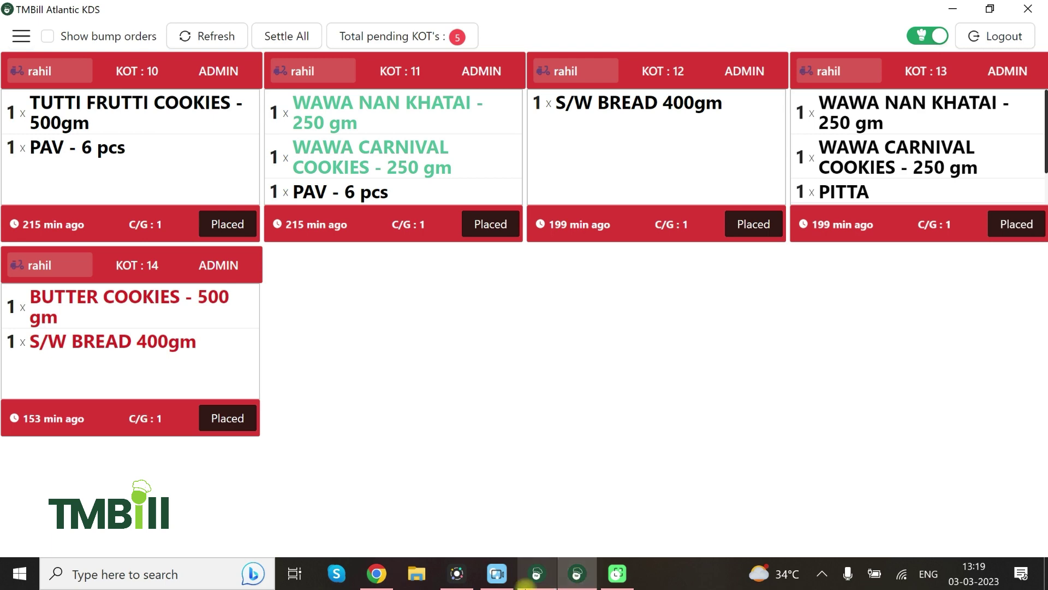
pyautogui.click(537, 573)
pyautogui.click(20, 534)
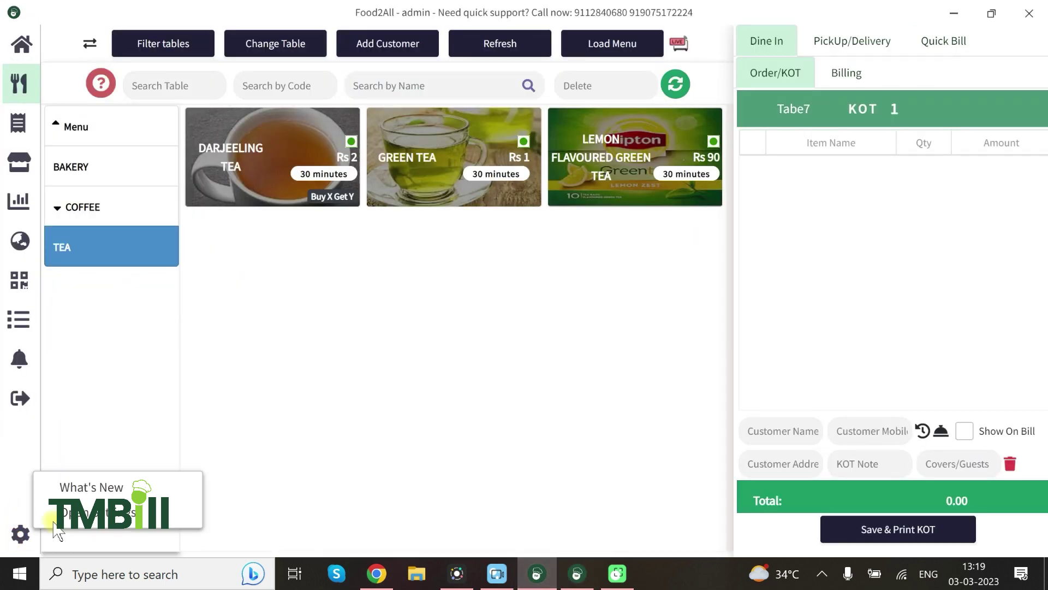
pyautogui.click(82, 513)
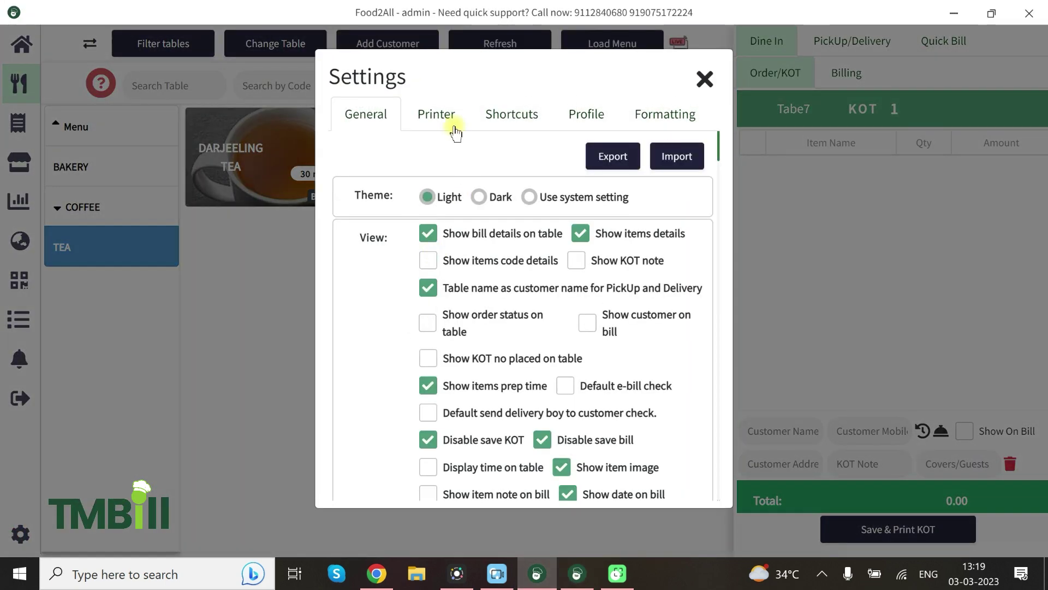
pyautogui.click(450, 117)
pyautogui.scroll(-10, 467, 244)
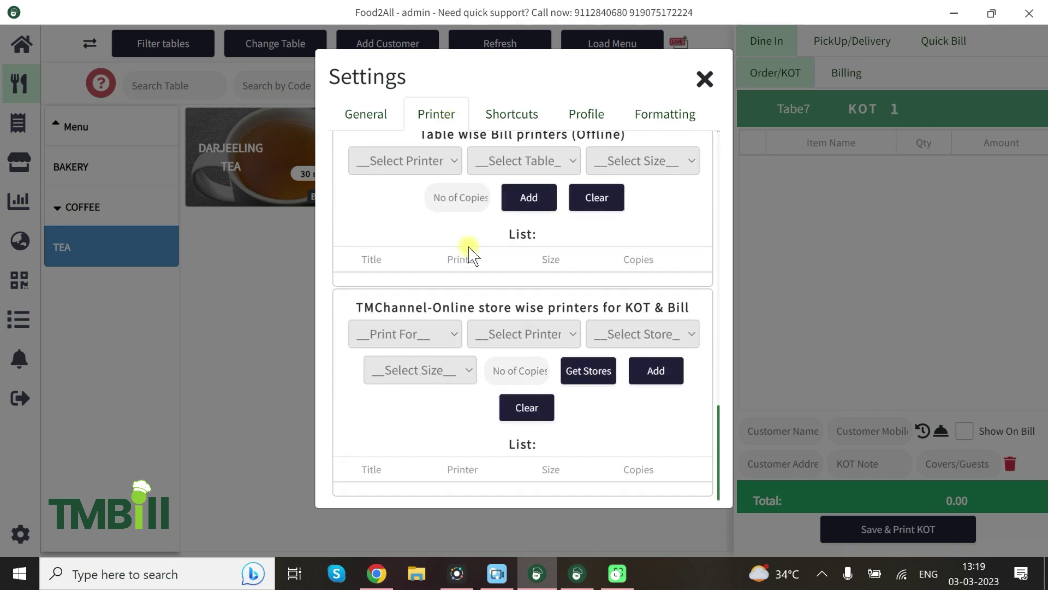
pyautogui.scroll(7, 469, 254)
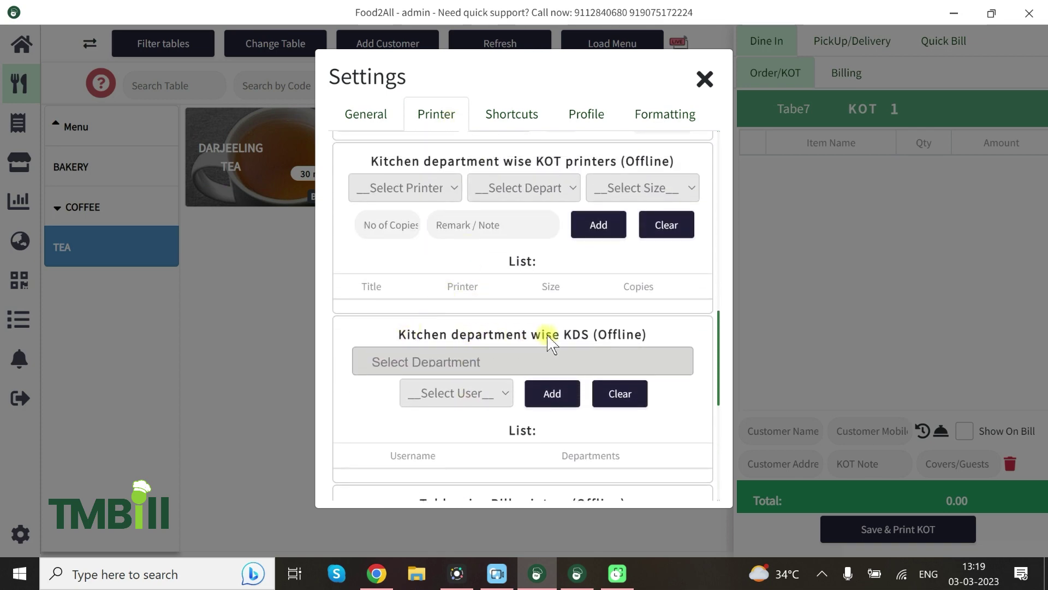
# Select the Bakery department for the kitchen department wise KDS and view the users that can be assigned to it.
pyautogui.click(550, 356)
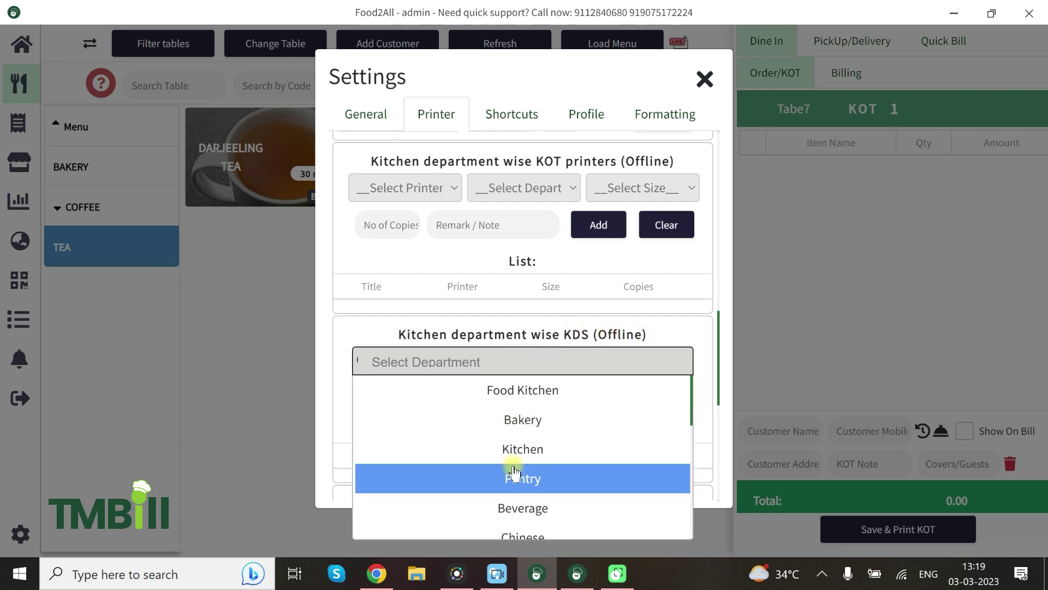
pyautogui.scroll(-1, 513, 469)
pyautogui.scroll(1, 512, 467)
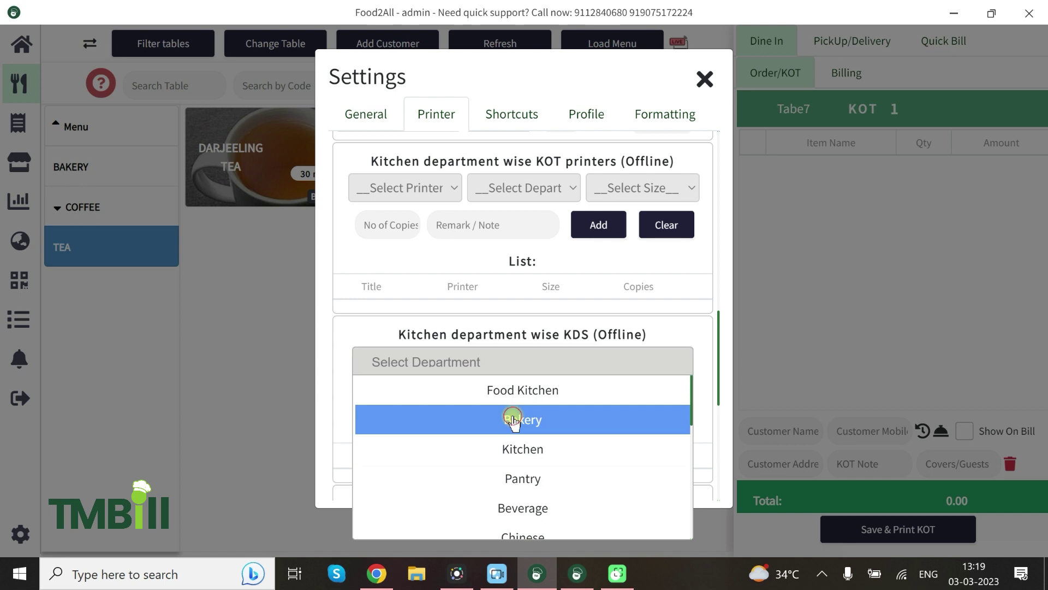
pyautogui.click(513, 418)
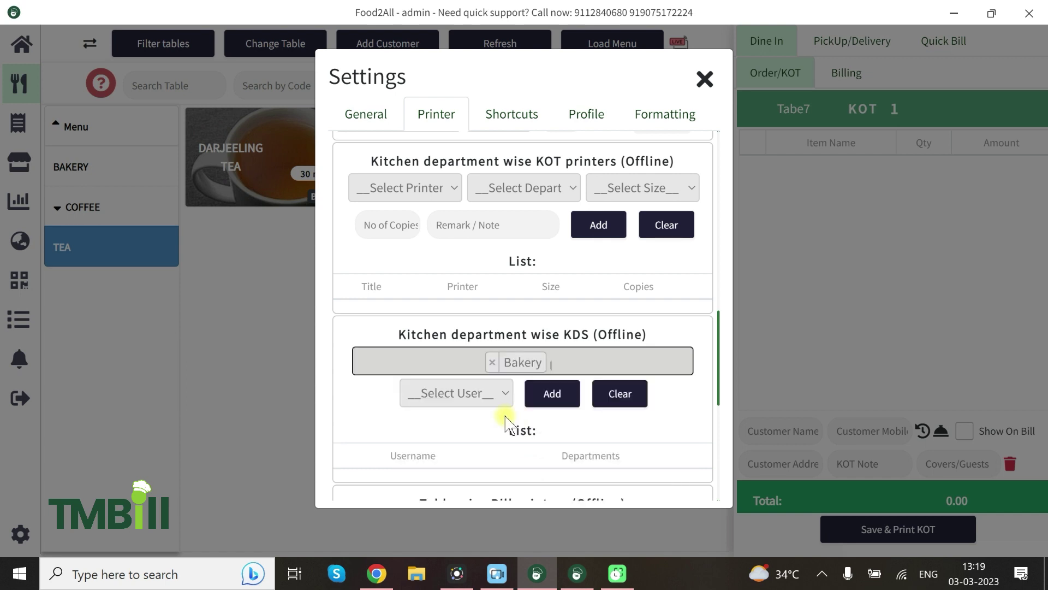
pyautogui.click(459, 397)
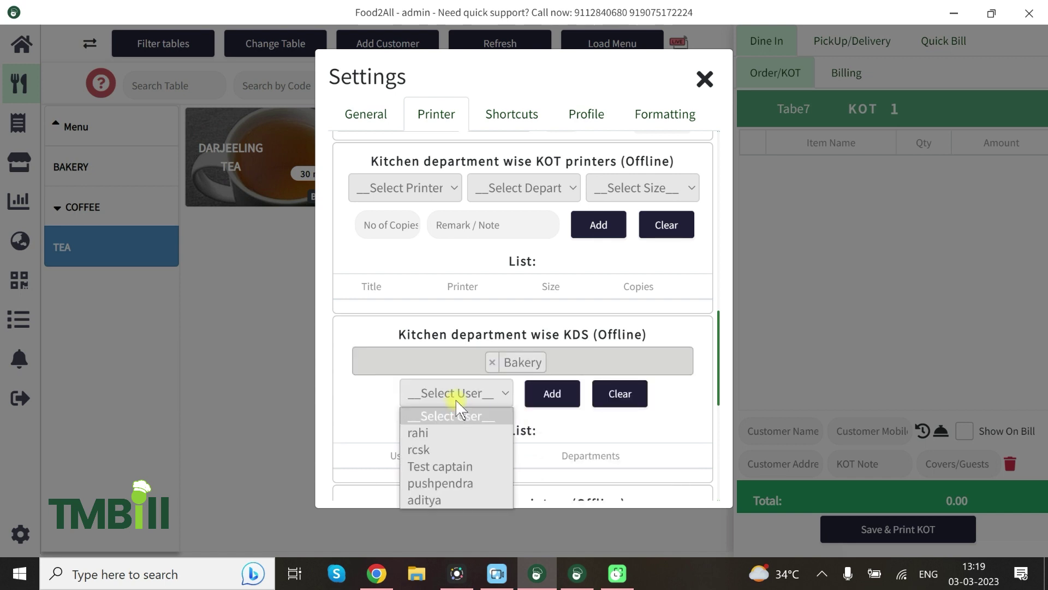
pyautogui.click(650, 430)
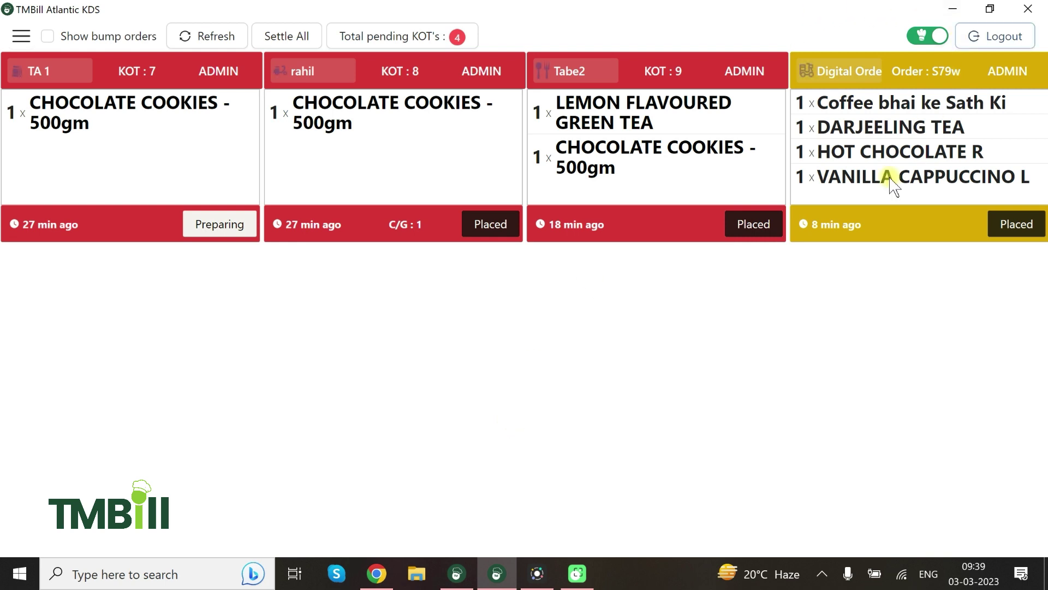
# Close the KDS, relaunch TMBill Atlantic KDS through a Windows search for "kds" and maximize its window.
pyautogui.click(1036, 8)
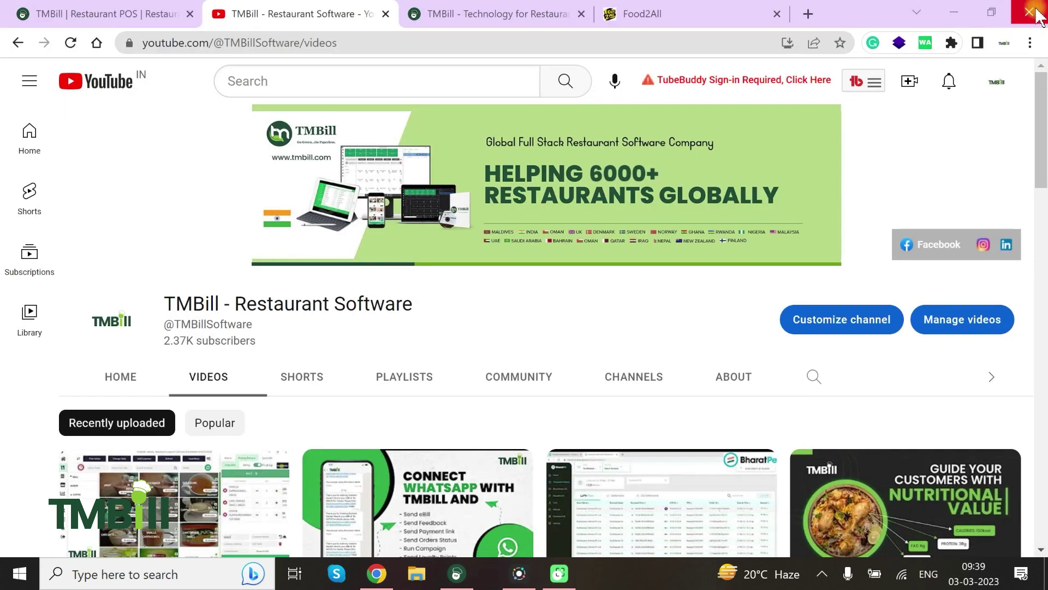
pyautogui.click(129, 574)
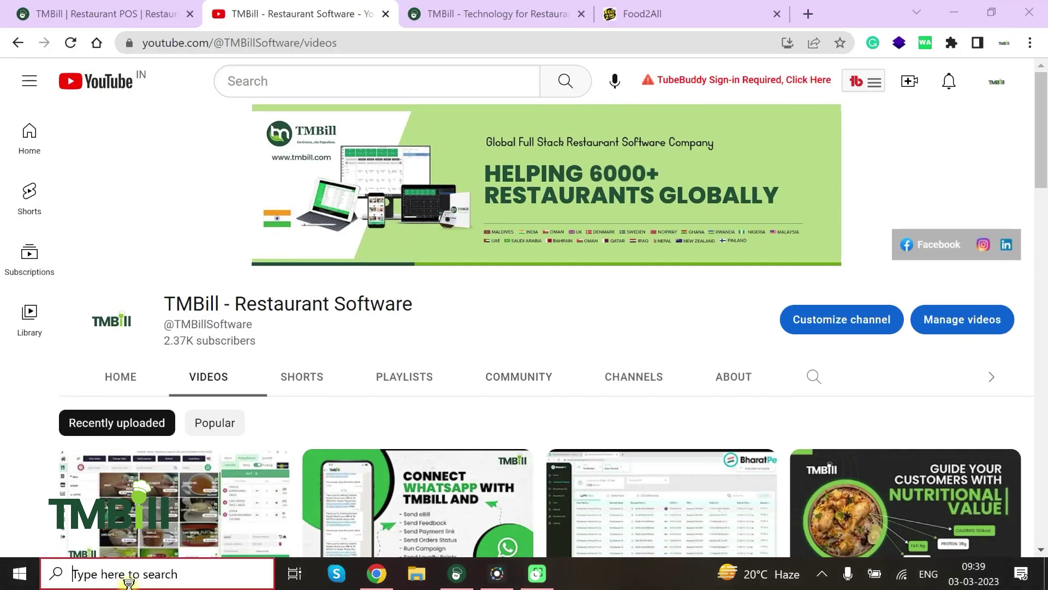
pyautogui.write('kds')
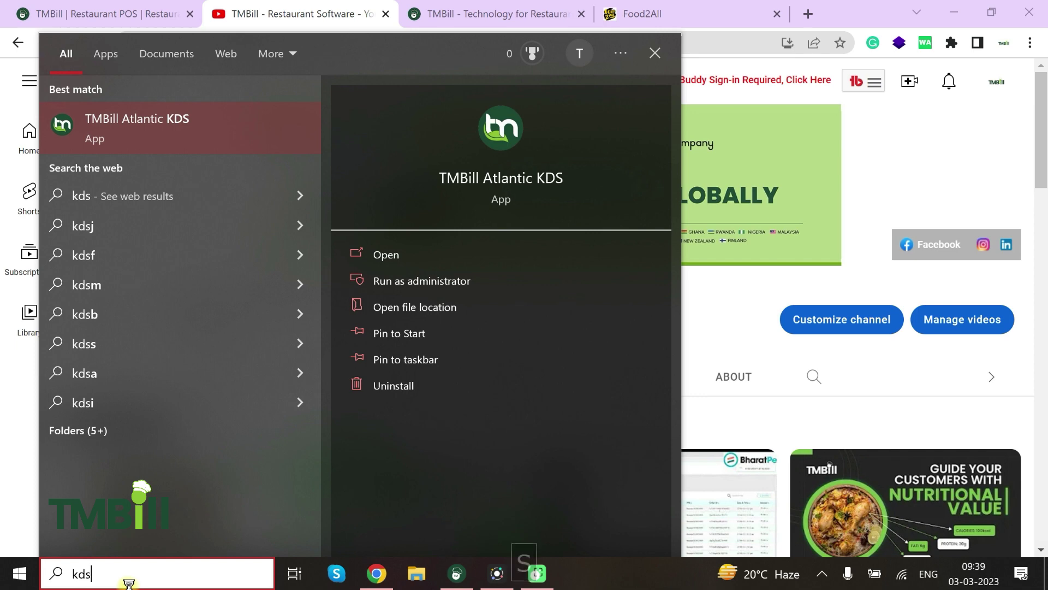
pyautogui.press('Return')
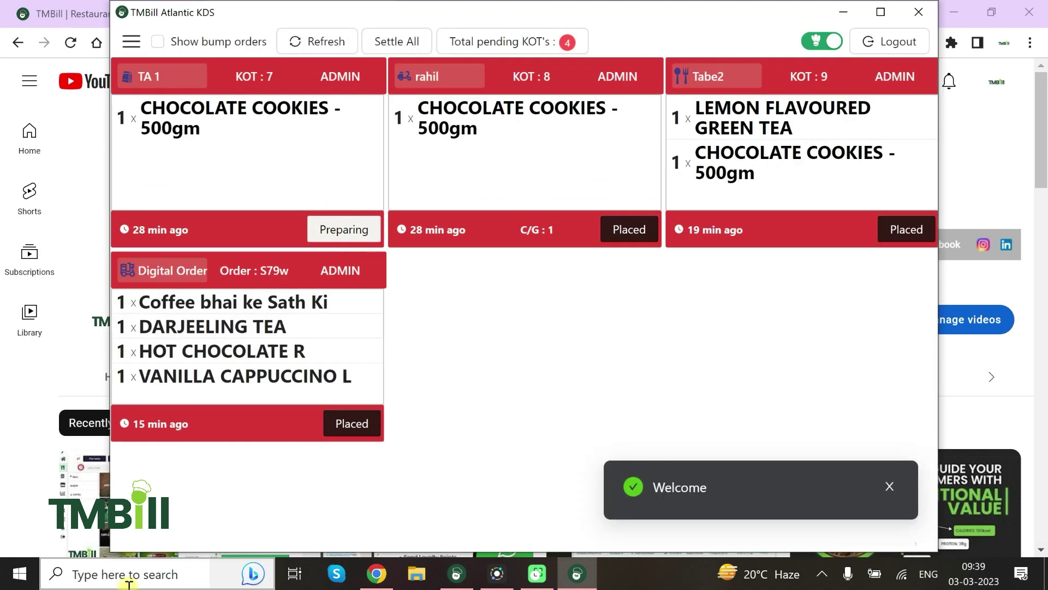
pyautogui.click(880, 11)
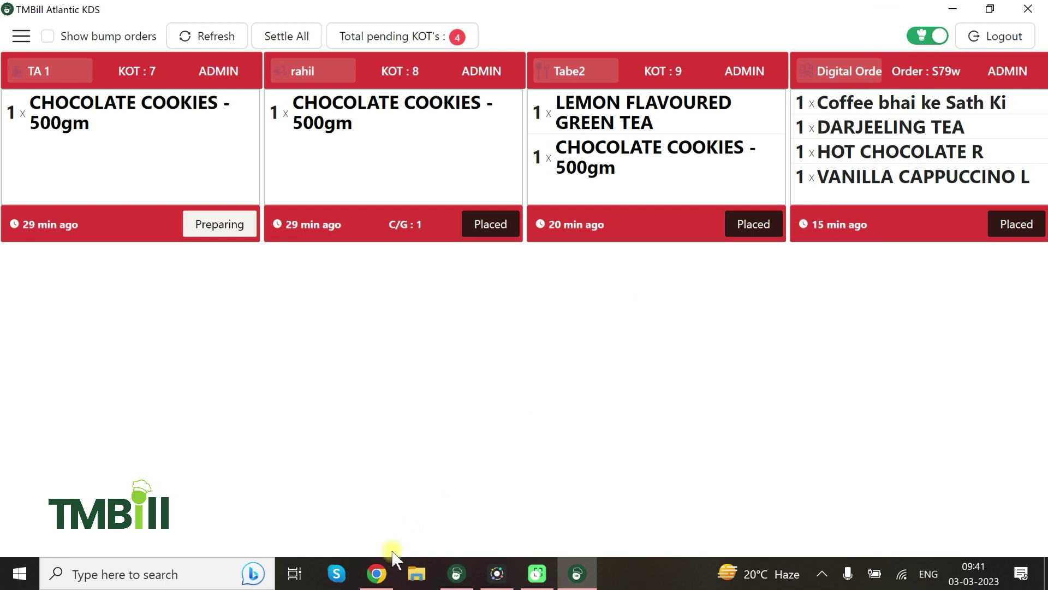
# Switch to Chrome, browse the videos on the TMBill YouTube channel and bring up the tmbill.com home page.
pyautogui.click(378, 579)
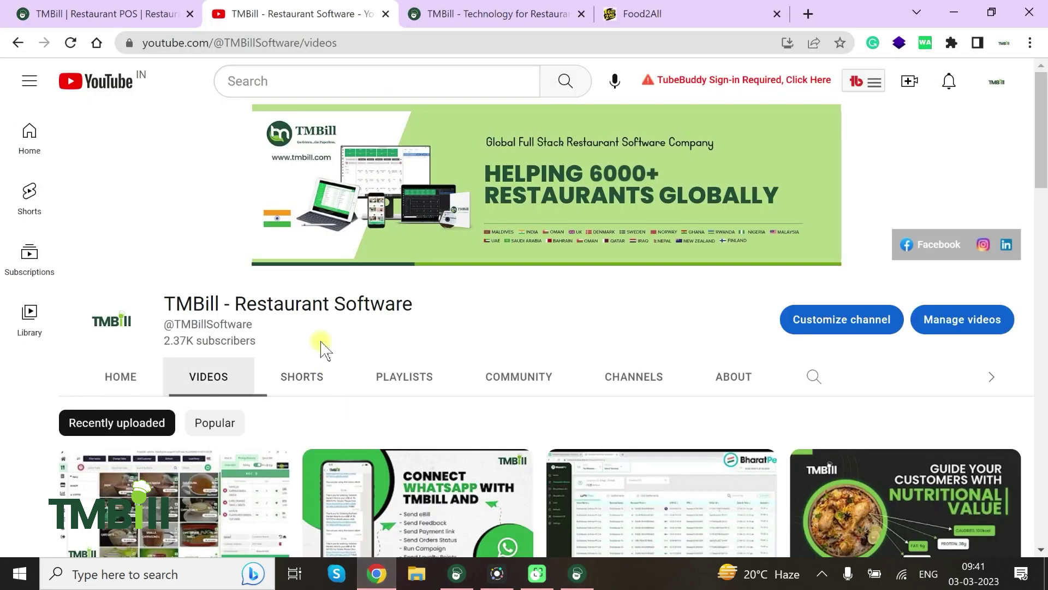
pyautogui.scroll(-12, 322, 350)
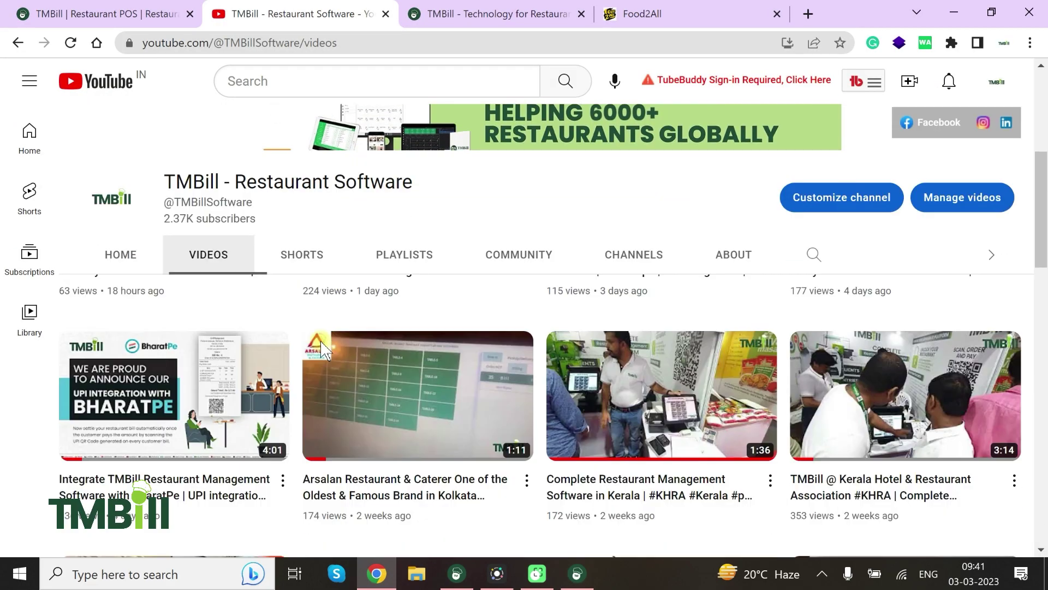
pyautogui.scroll(-14, 322, 349)
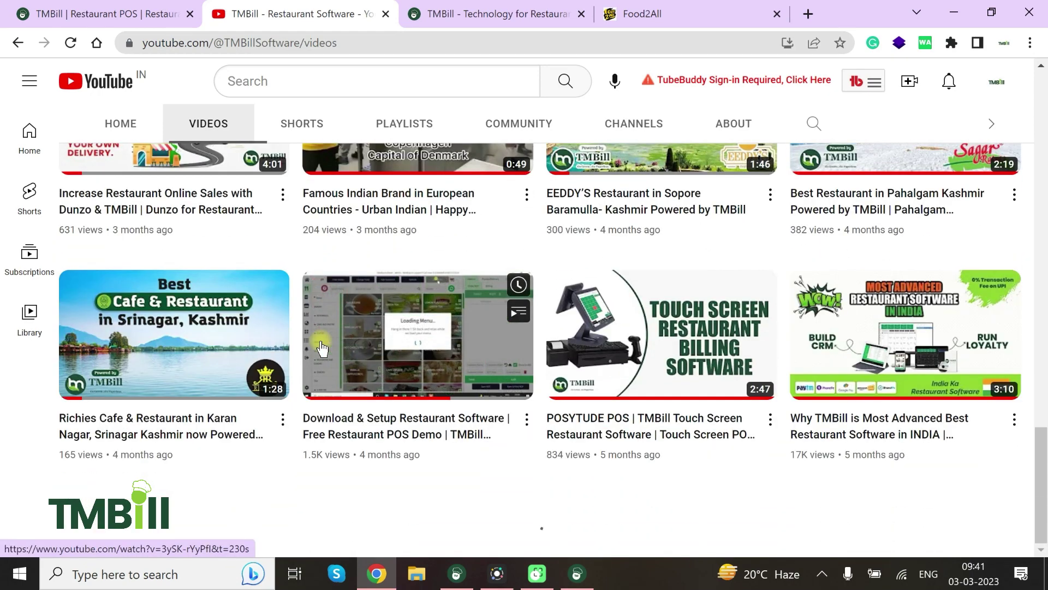
pyautogui.scroll(-1, 309, 420)
pyautogui.scroll(-5, 309, 420)
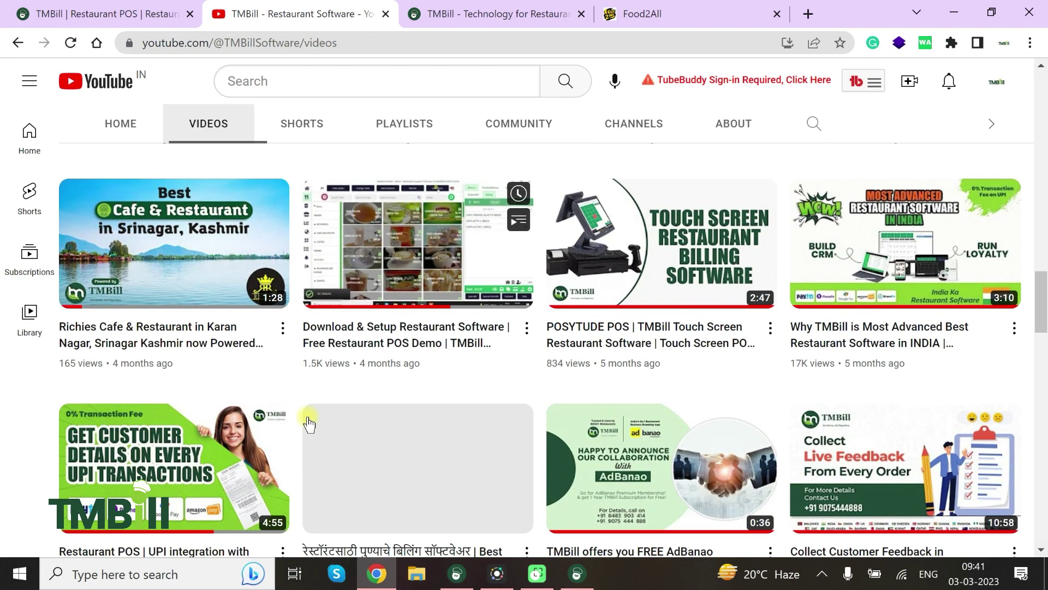
pyautogui.scroll(-20, 309, 420)
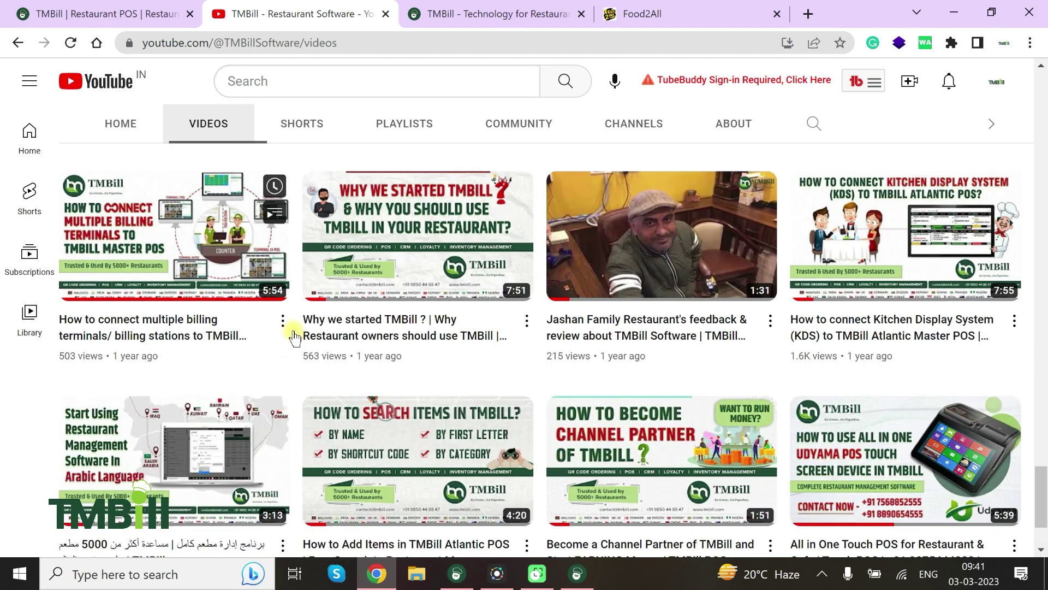
pyautogui.click(155, 14)
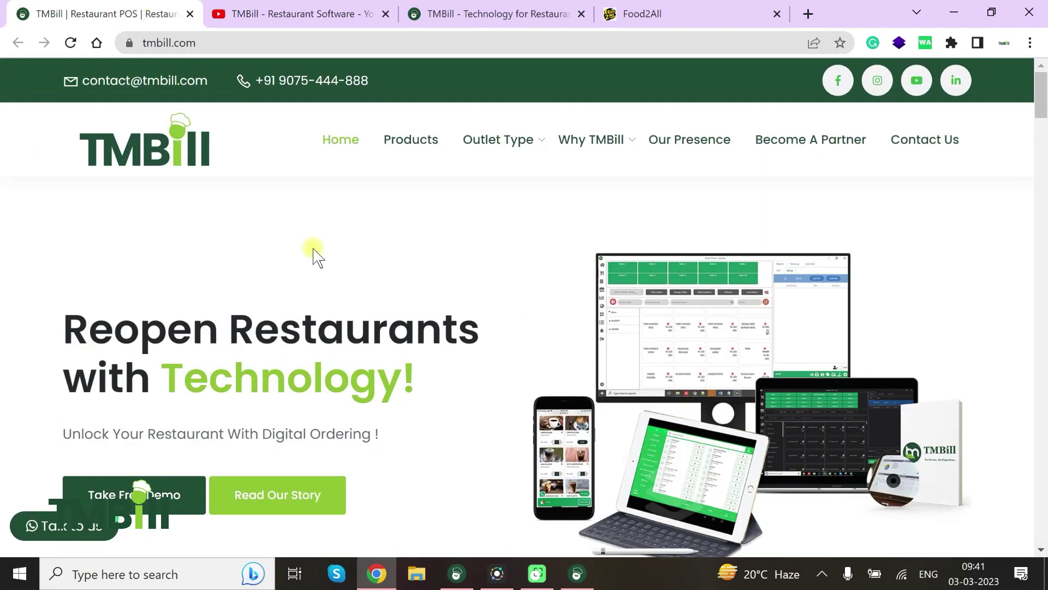